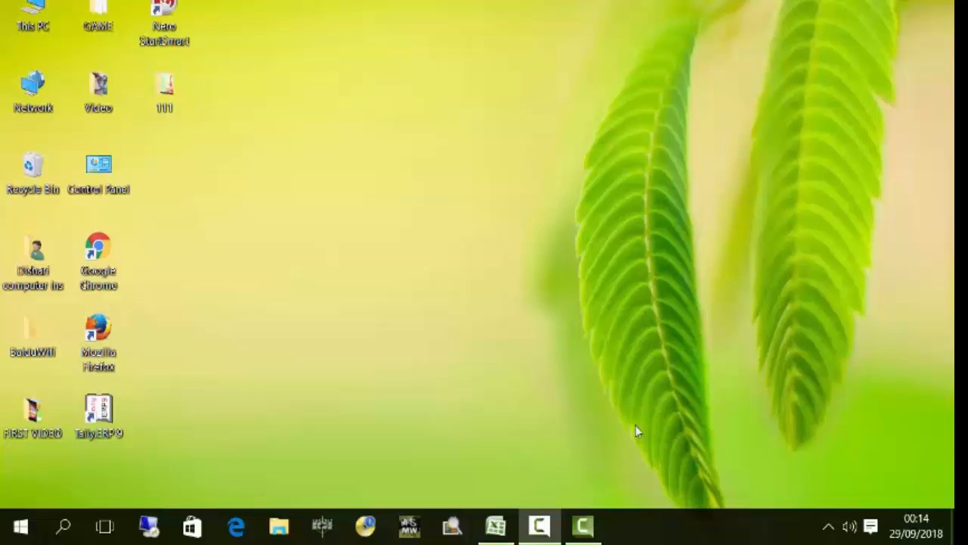
Switch to the Excel workbook and look through the list of operations and their sample values on Sheet1
left_click(506, 534)
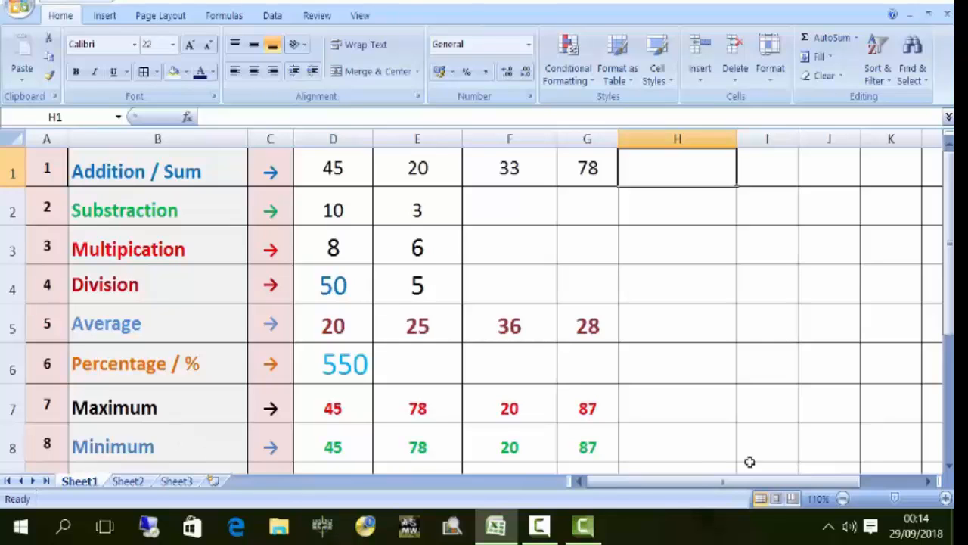
left_click(949, 468)
left_click(949, 468)
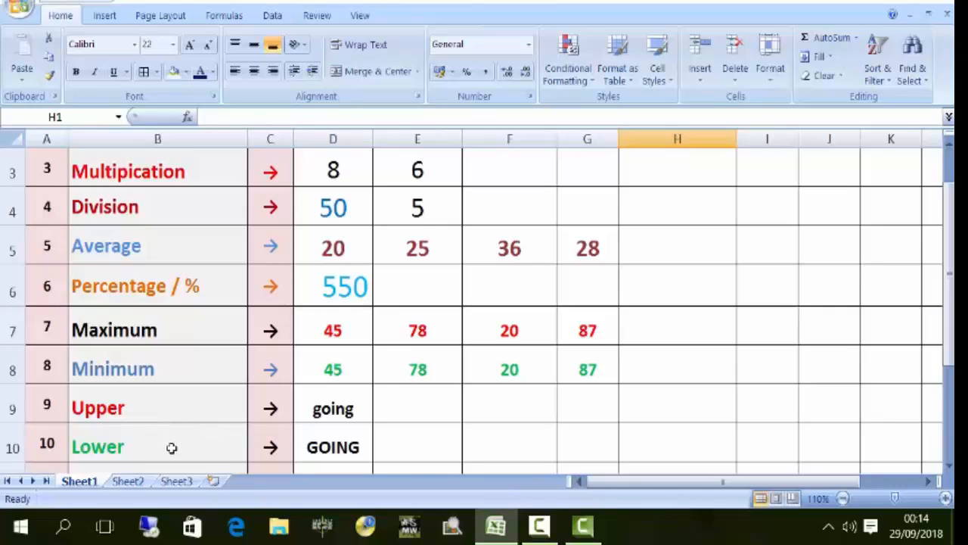
left_click(950, 470)
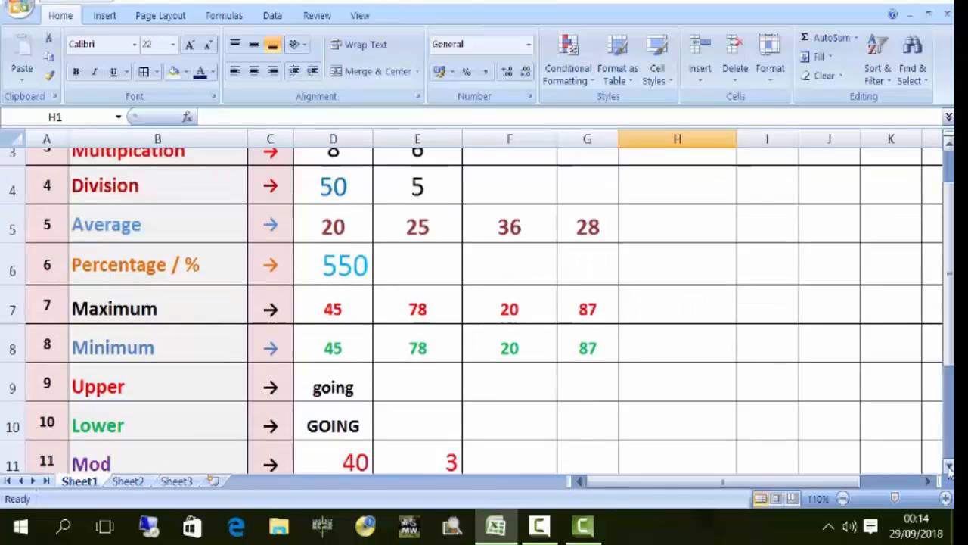
left_click(950, 469)
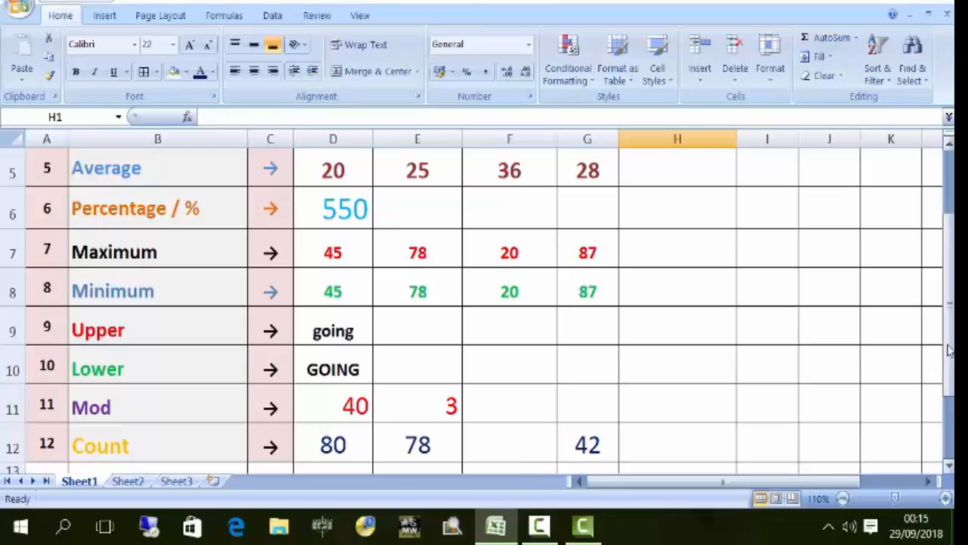
left_click_drag(948, 356, 925, 242)
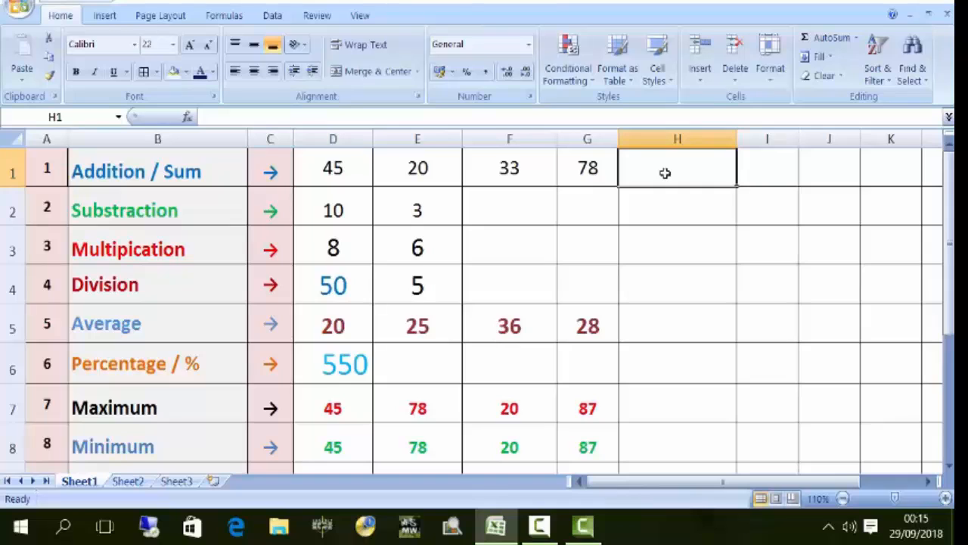
Enter the formula =D1+E1+F1+G1 in cell H1 to add the numbers in the Addition / Sum row
type("=")
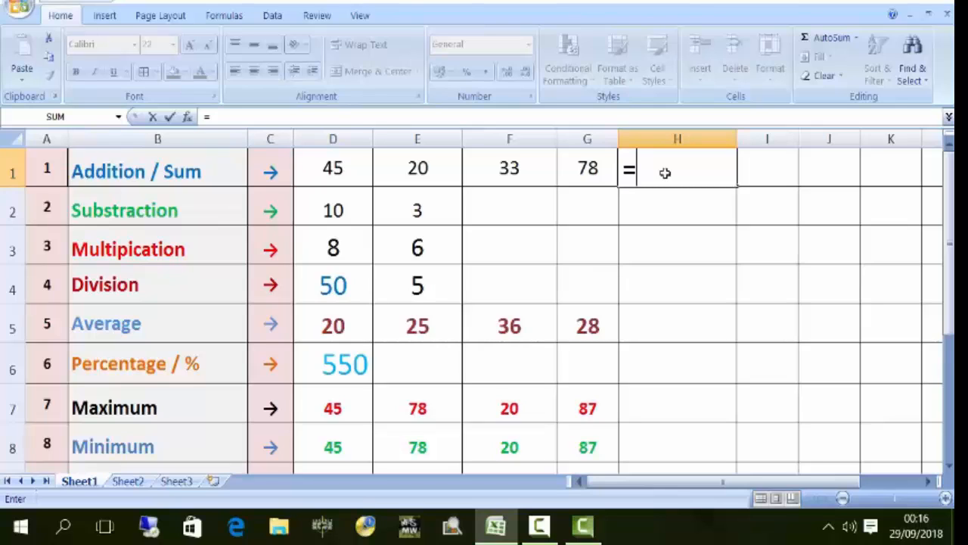
left_click(336, 171)
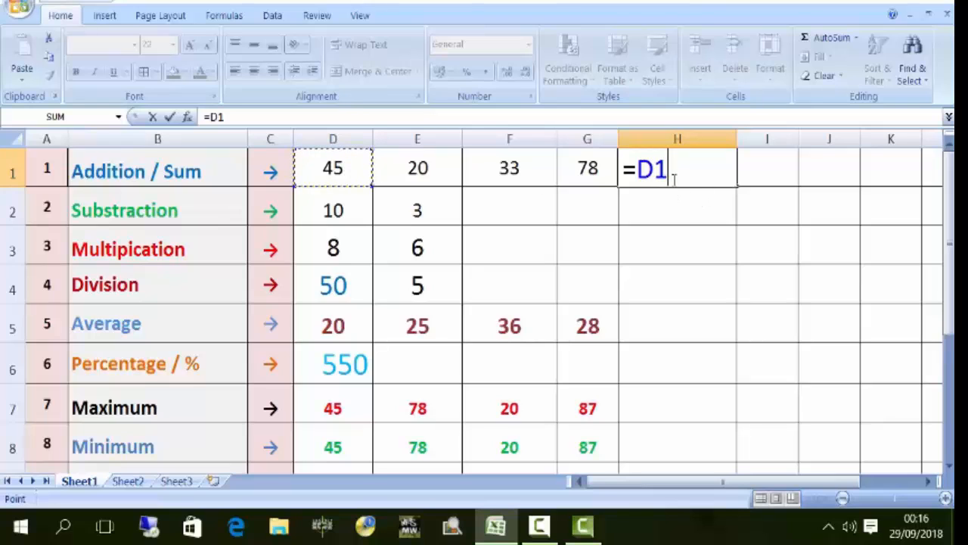
type("+")
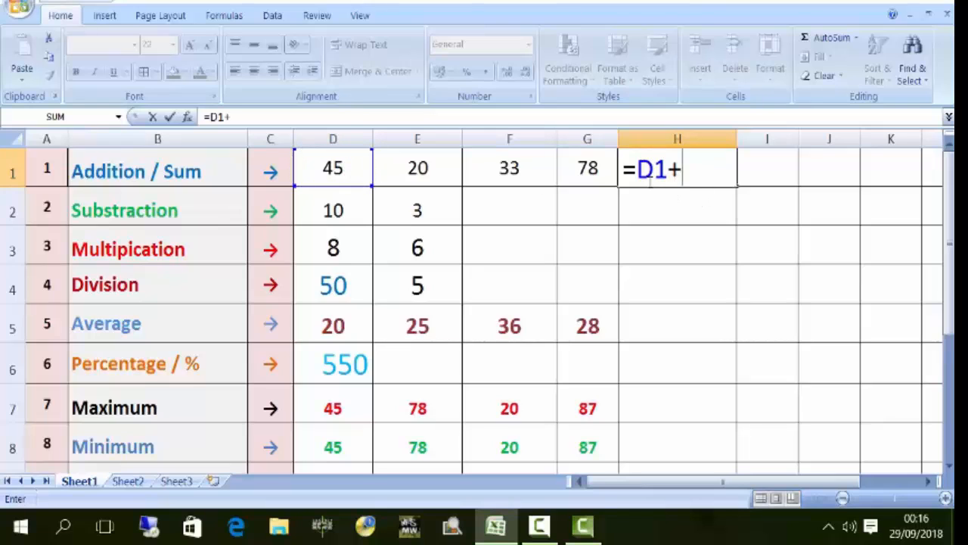
left_click(421, 169)
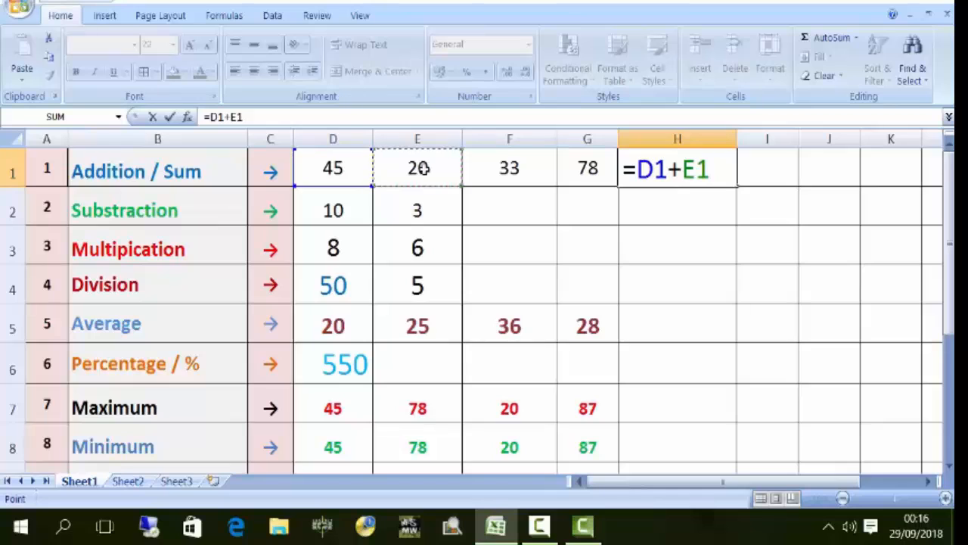
type("+")
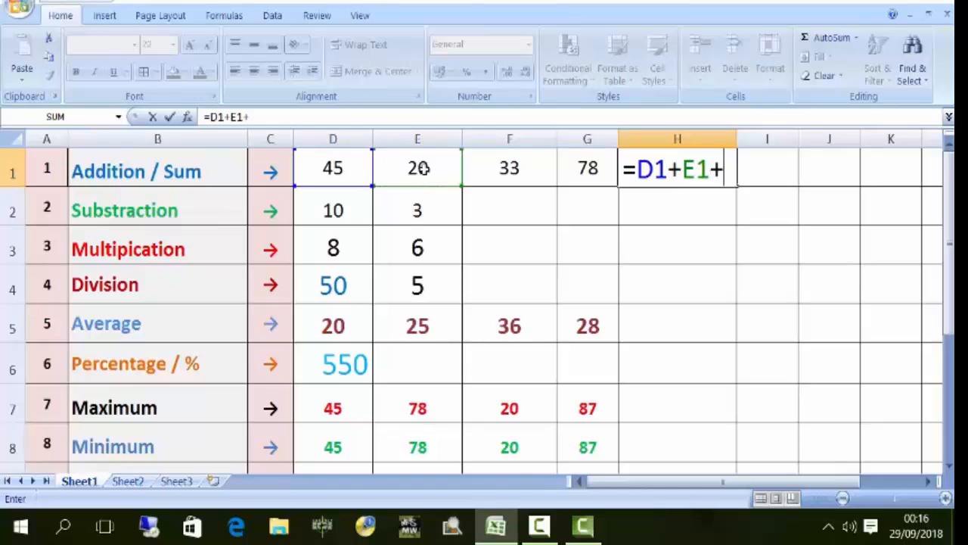
left_click(508, 168)
type("+")
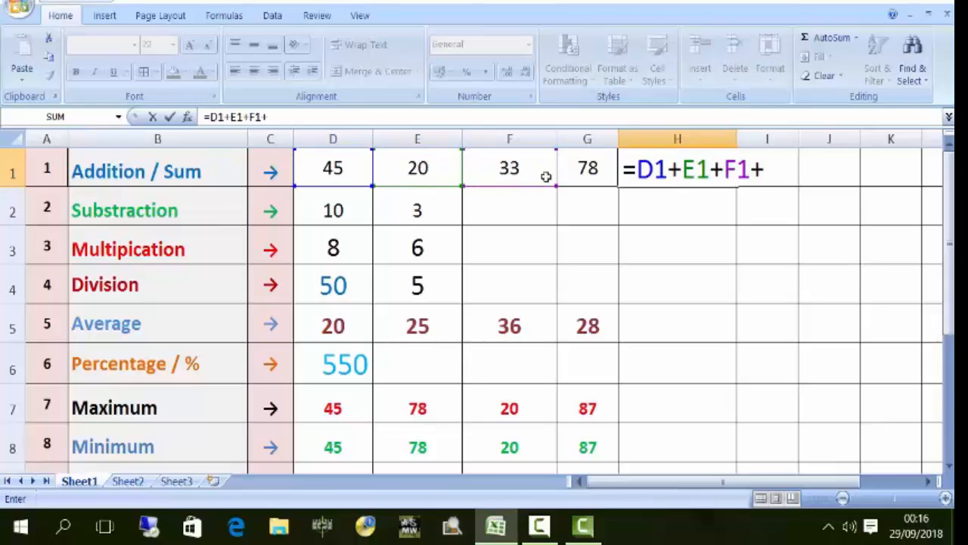
left_click(584, 168)
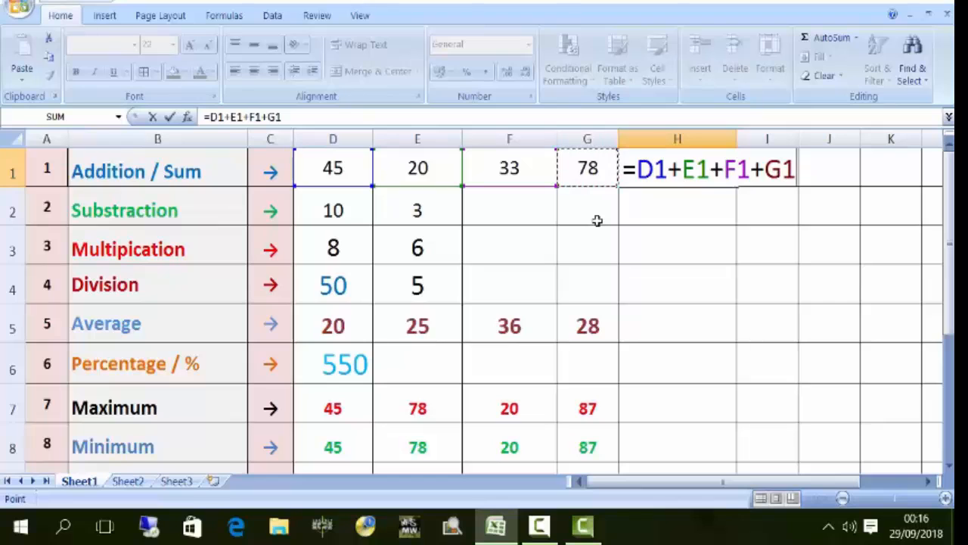
key("Return")
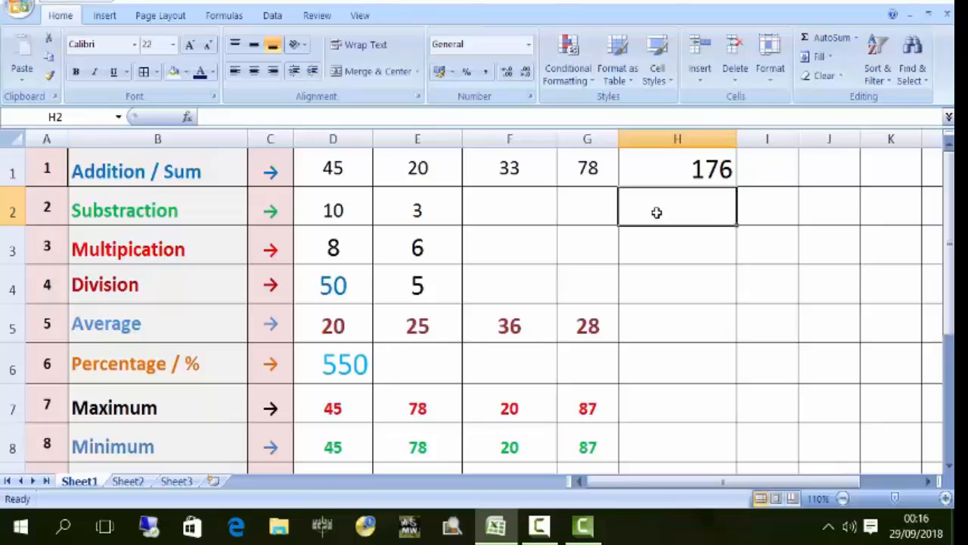
Enter the formula =D2-E2 in cell H2 to subtract the two numbers in the subtraction row
type("=")
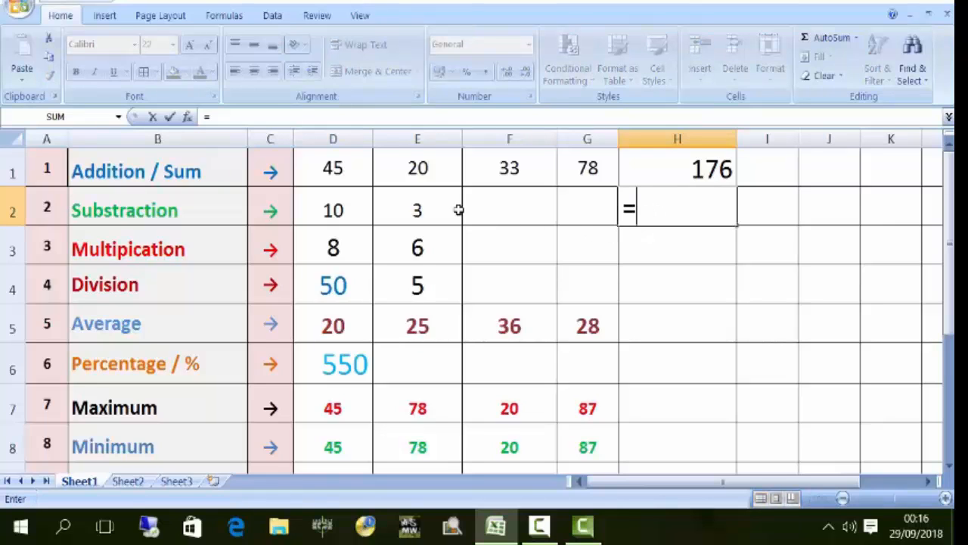
left_click(337, 211)
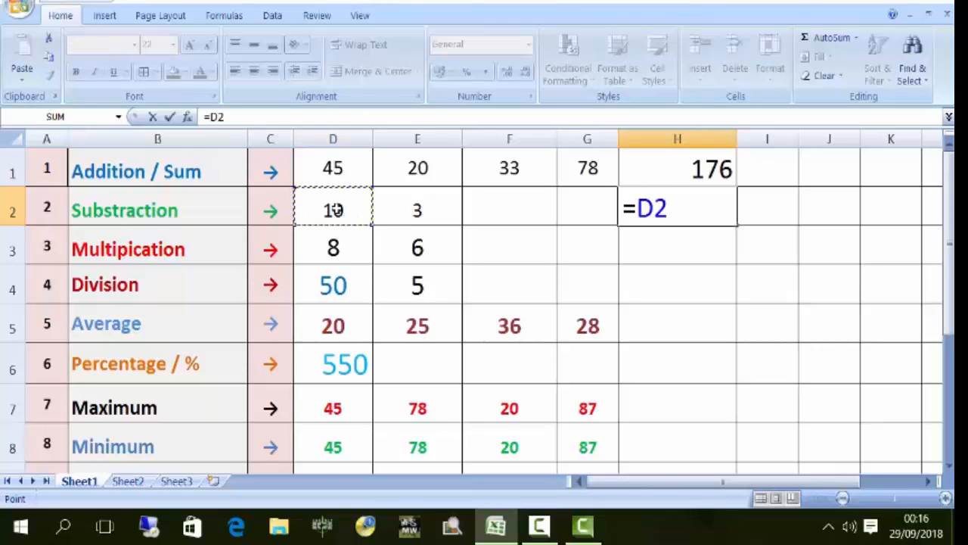
type("-")
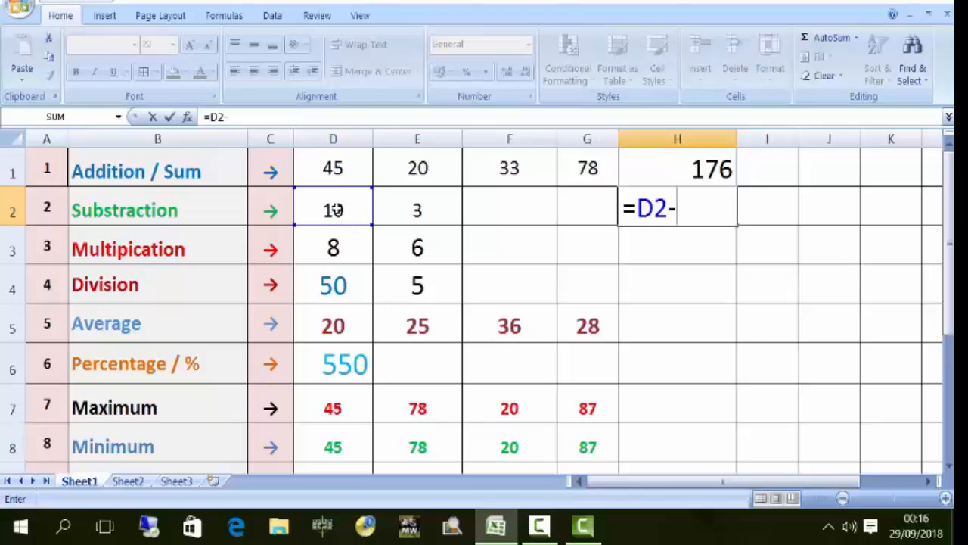
left_click(416, 212)
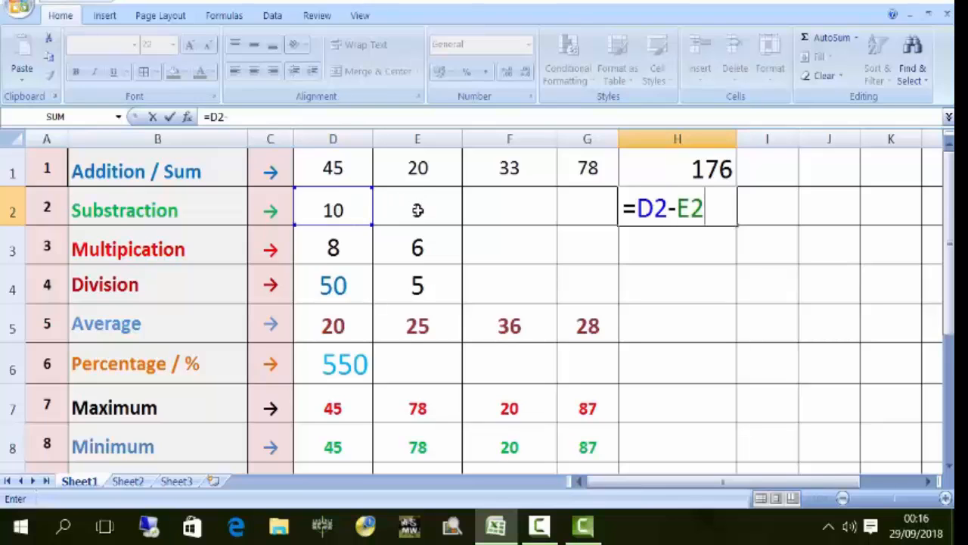
key("Return")
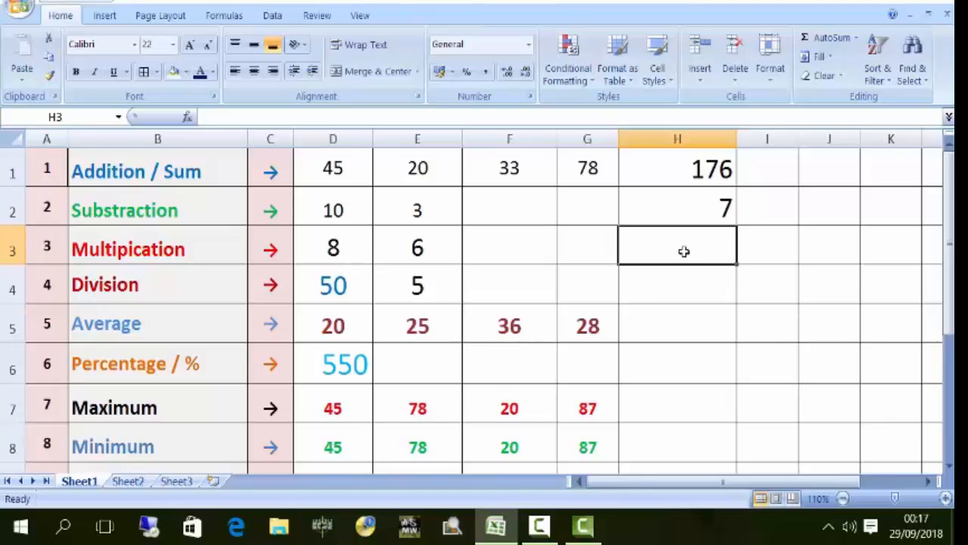
Enter the formula =D3*E3 in cell H3 to multiply the two numbers in the multiplication row
type("=")
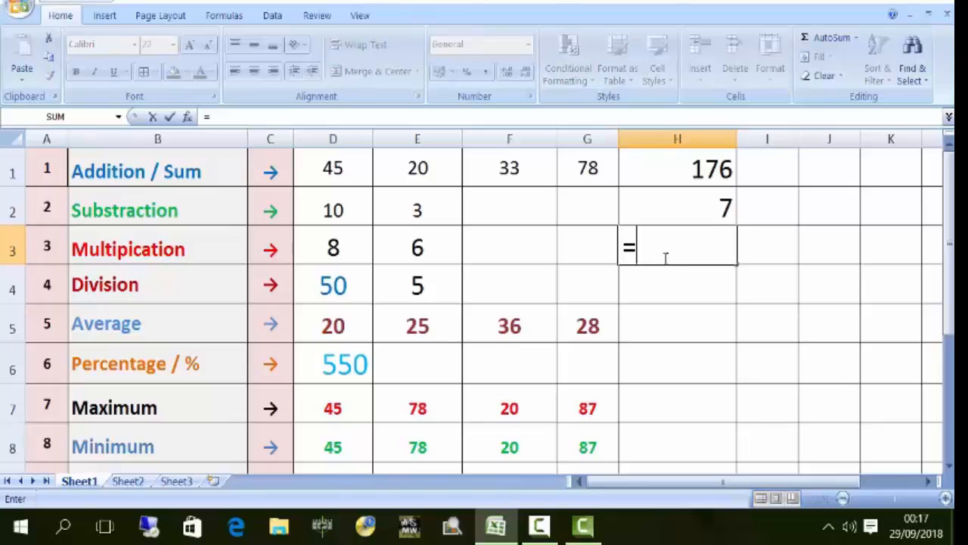
left_click(333, 253)
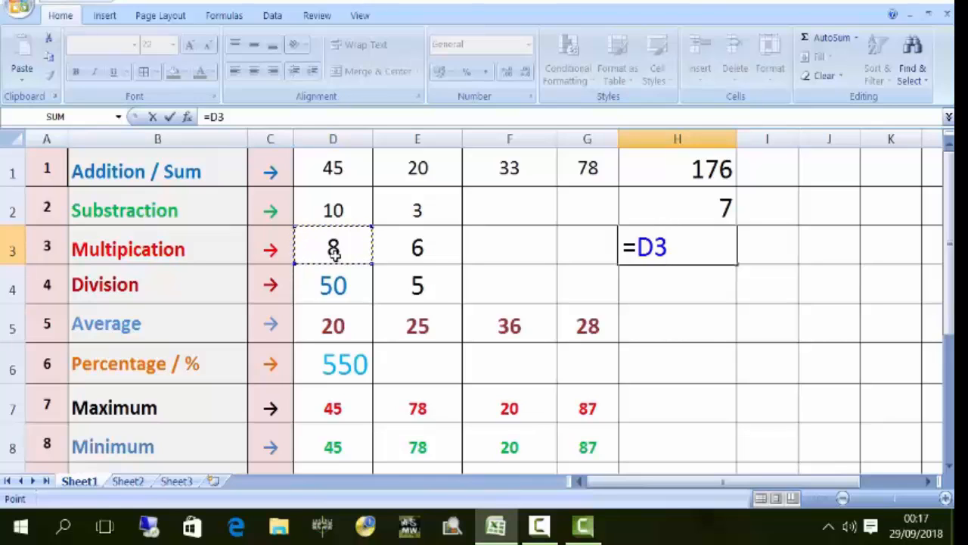
type("*")
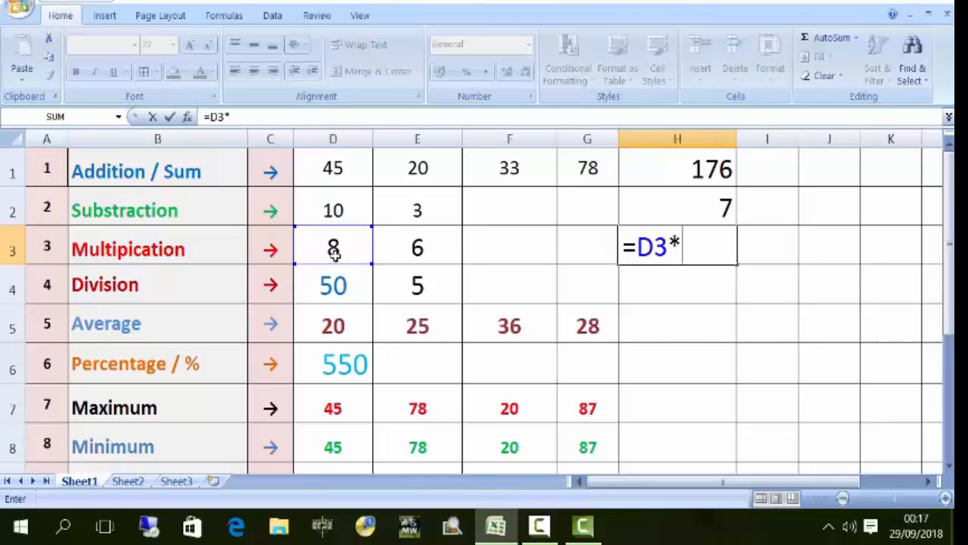
left_click(410, 247)
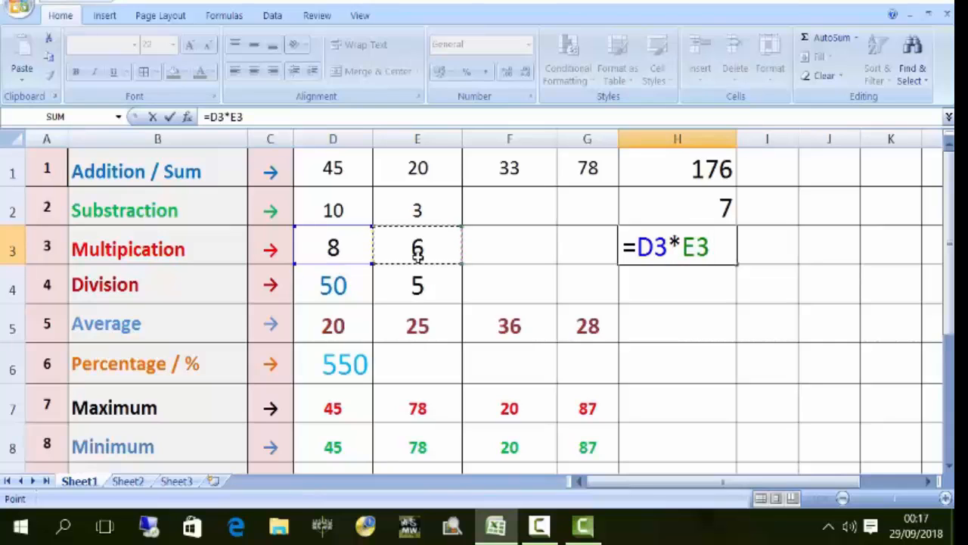
key("Return")
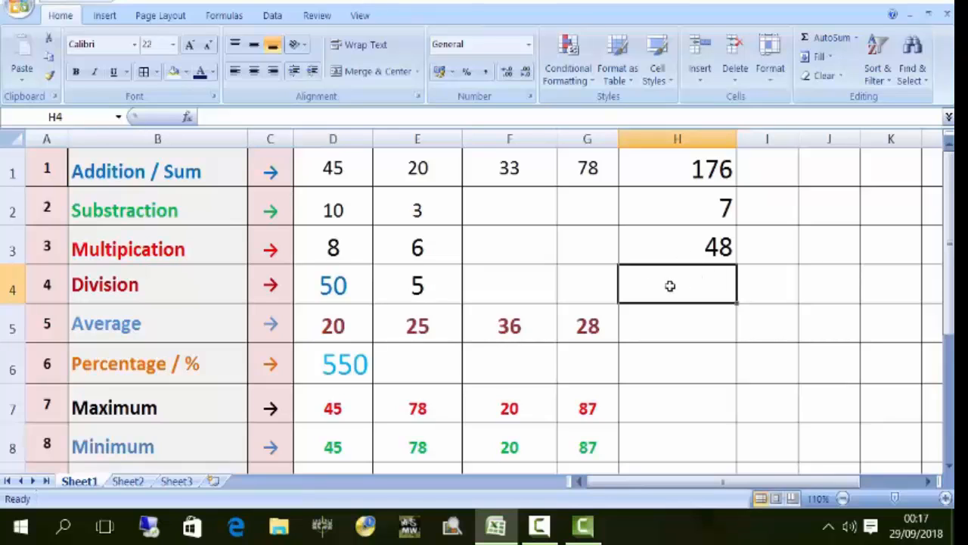
Enter the formula =D4/E4 in cell H4 to divide the two numbers in the Division row
type("=")
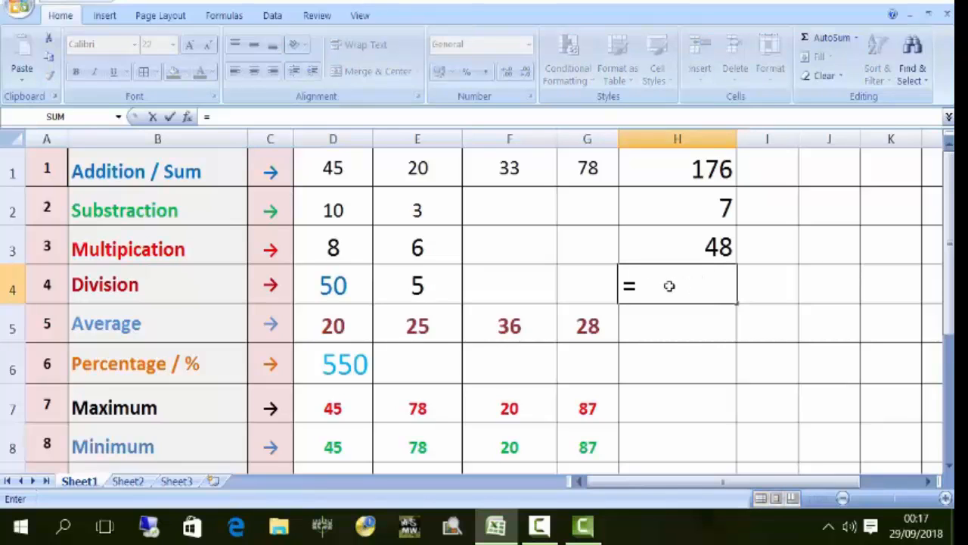
left_click(344, 294)
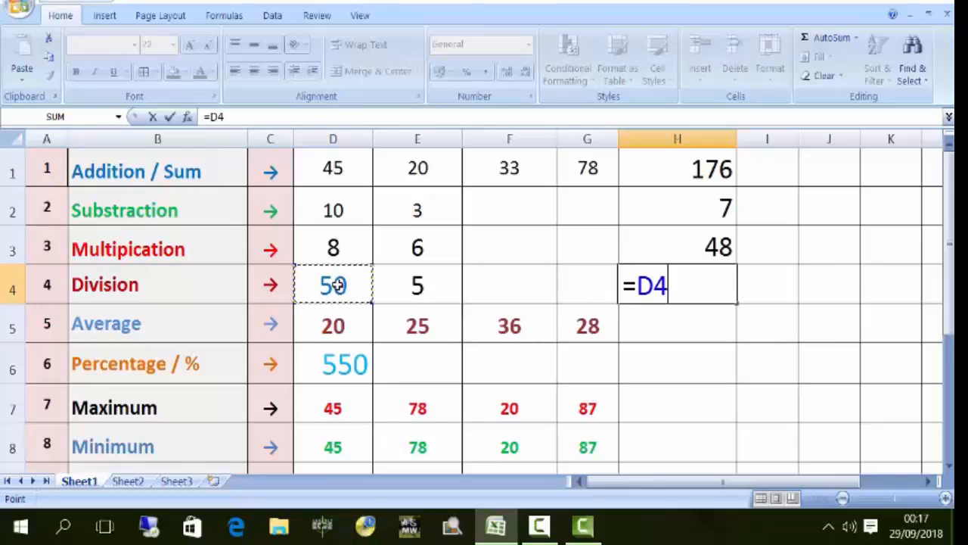
type("/")
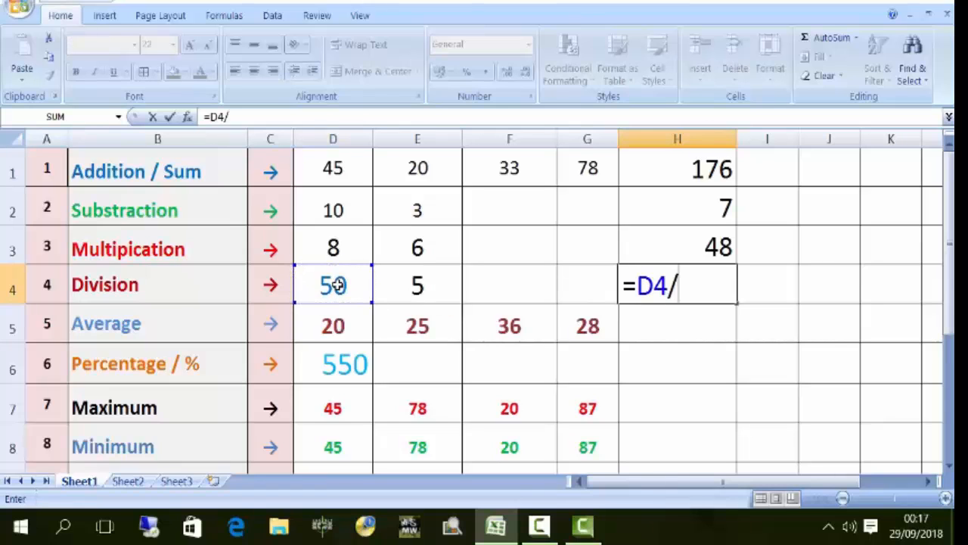
left_click(420, 283)
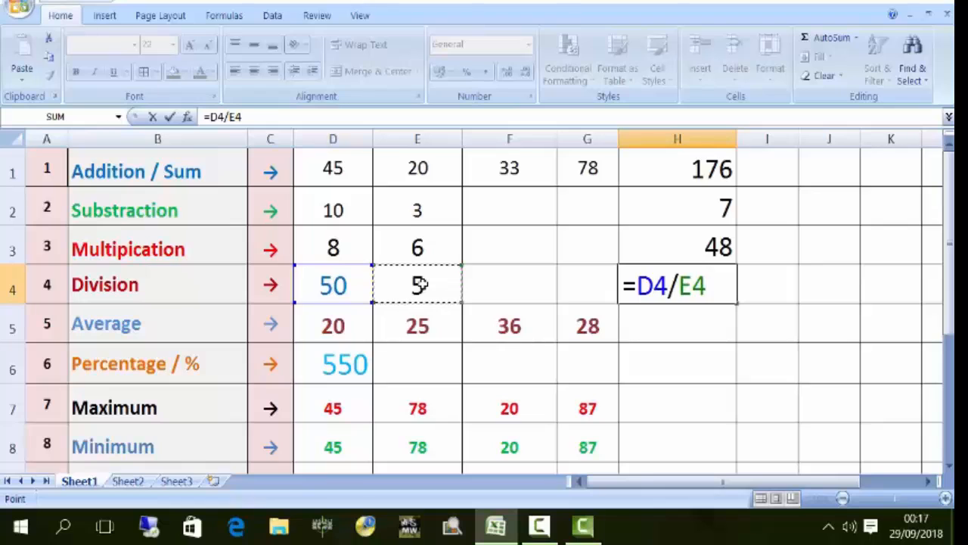
key("Return")
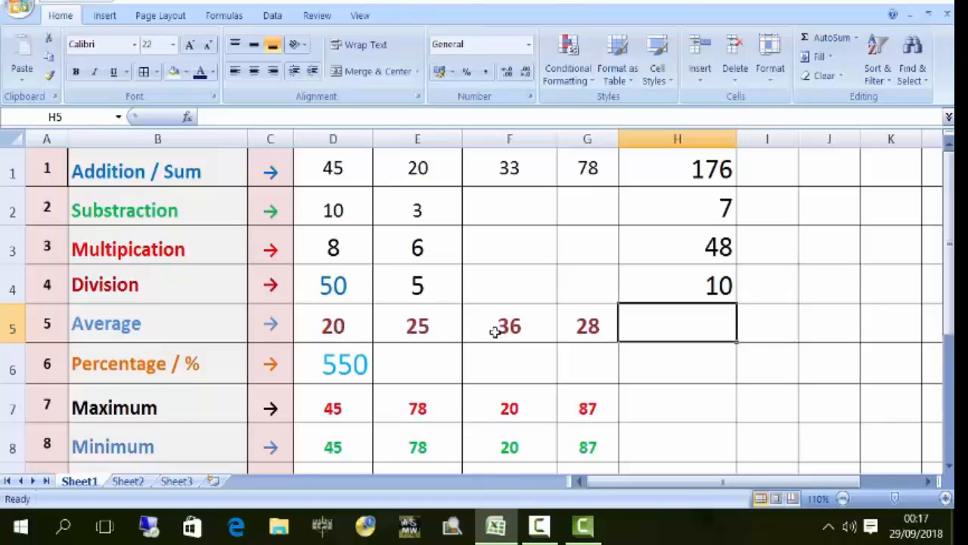
Enter the formula =AVERAGE(D5:G5) in cell H5 to average the four numbers in the Average row
left_click_drag(344, 328, 557, 335)
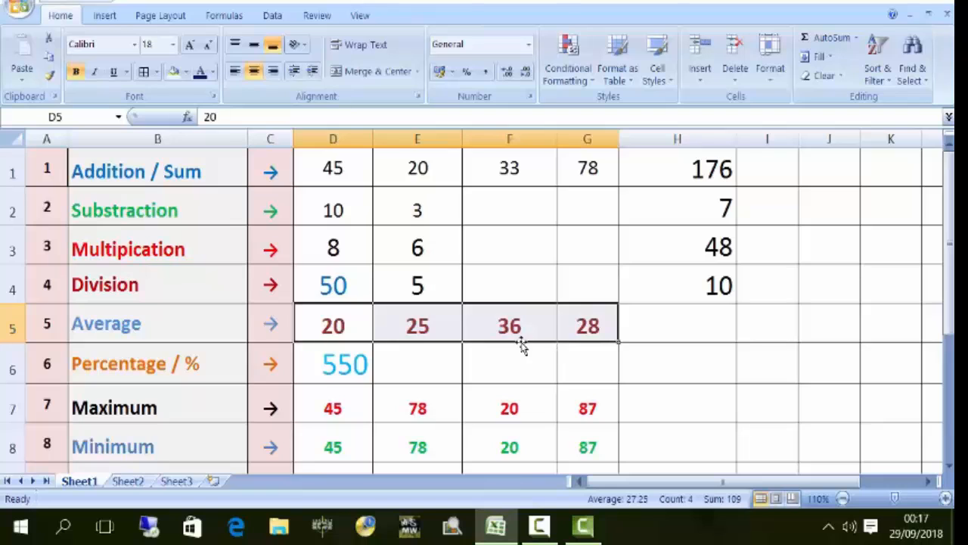
left_click(678, 327)
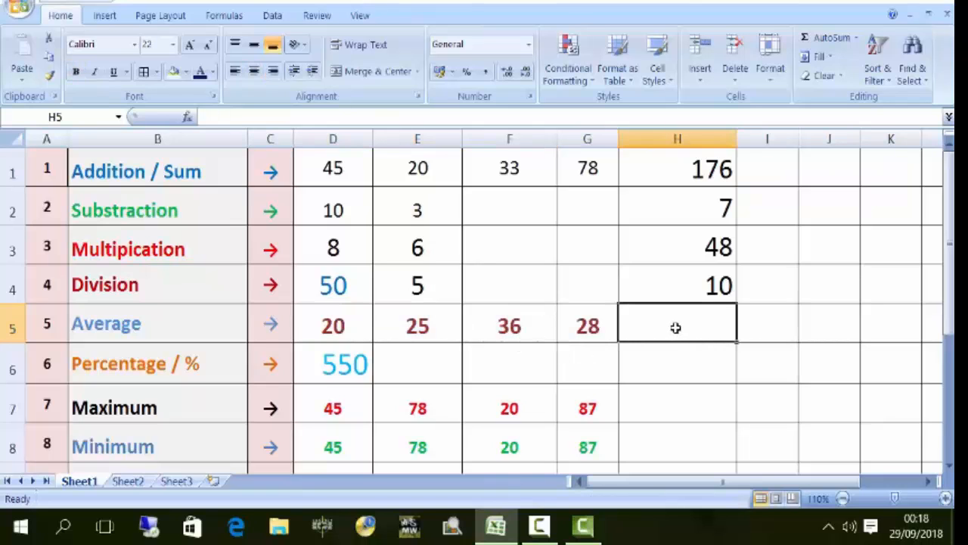
type("=")
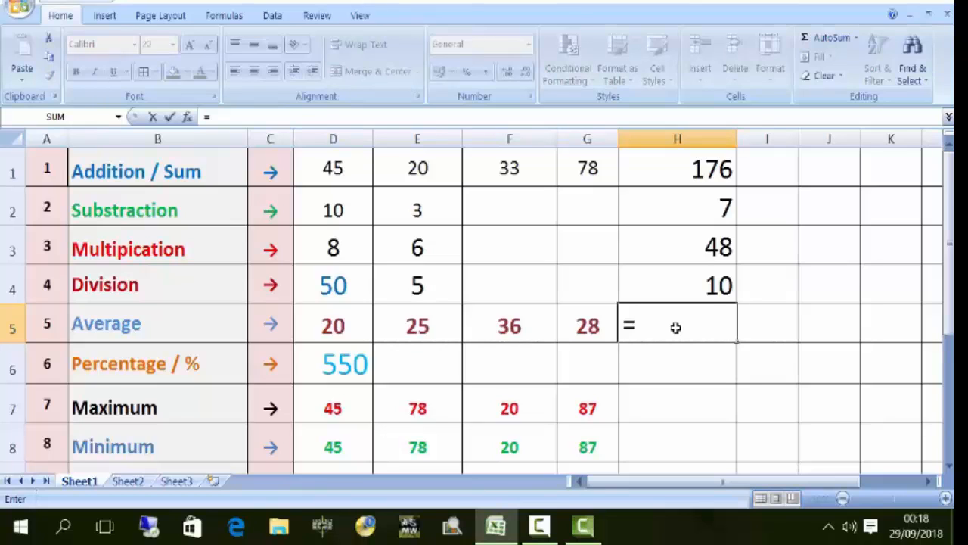
type("A")
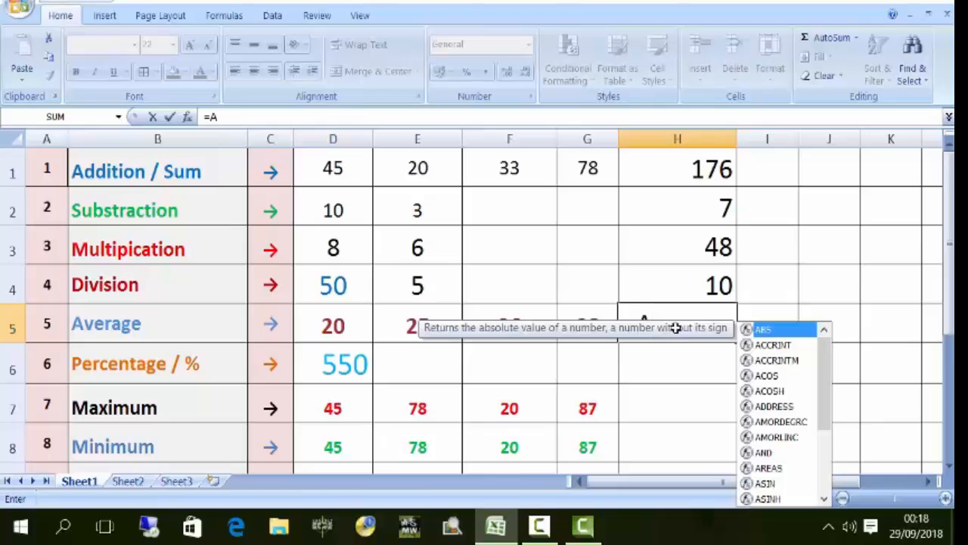
type("VERAGE")
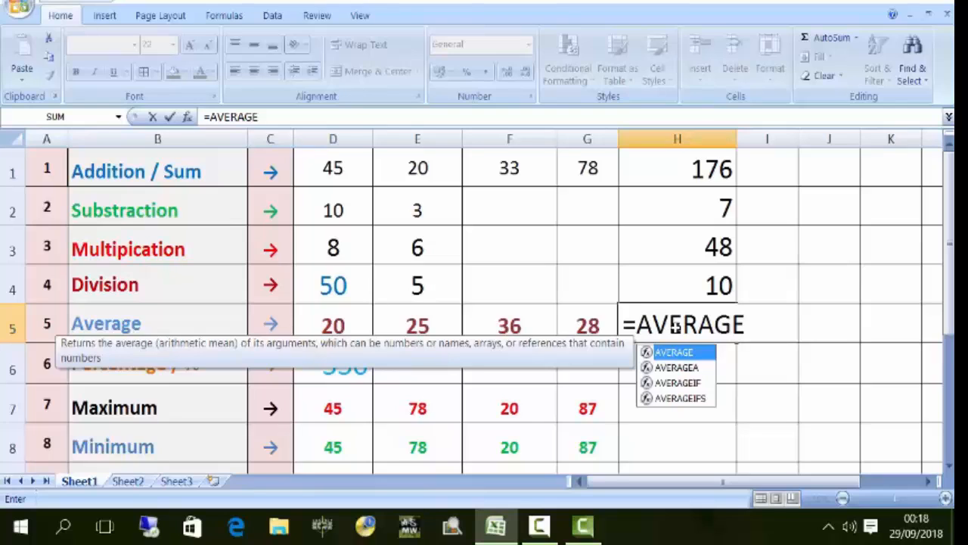
type("(")
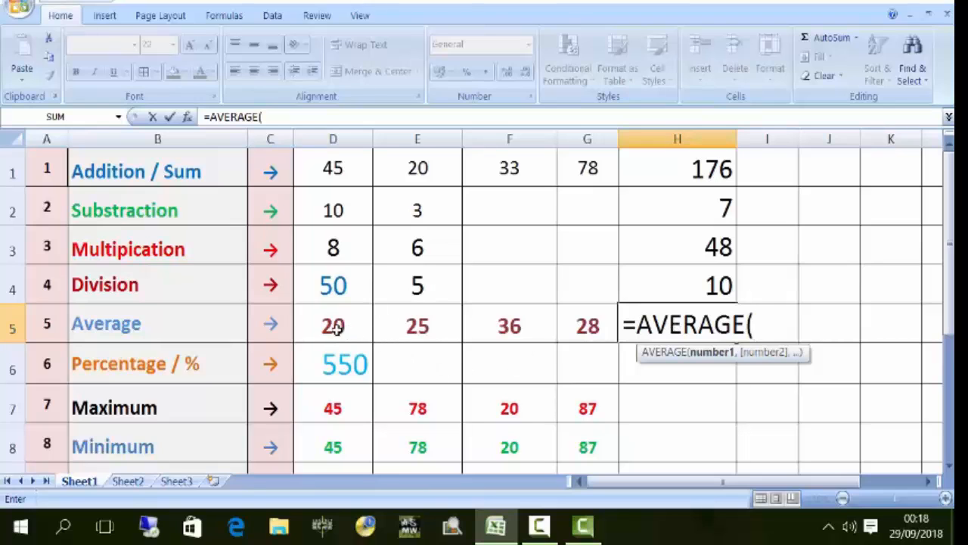
left_click_drag(335, 325, 571, 329)
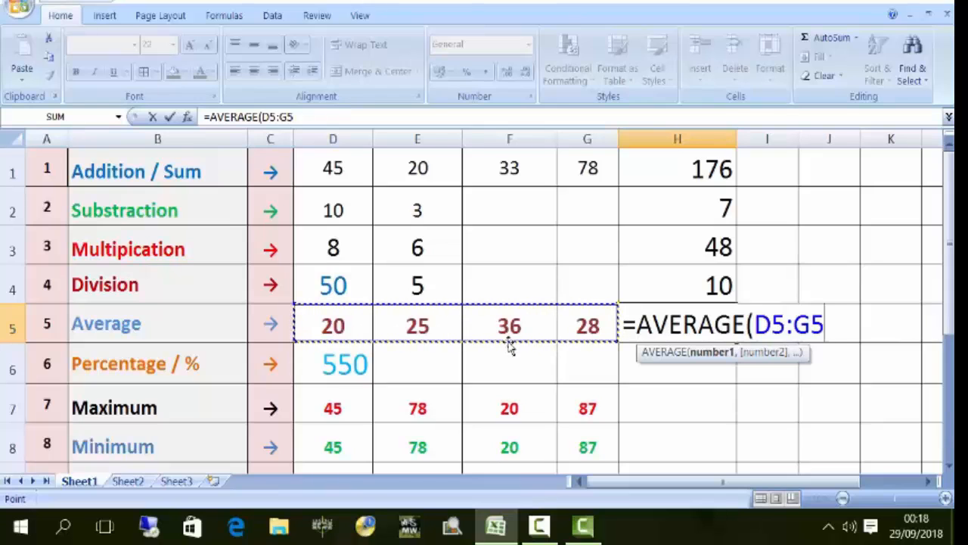
type(")")
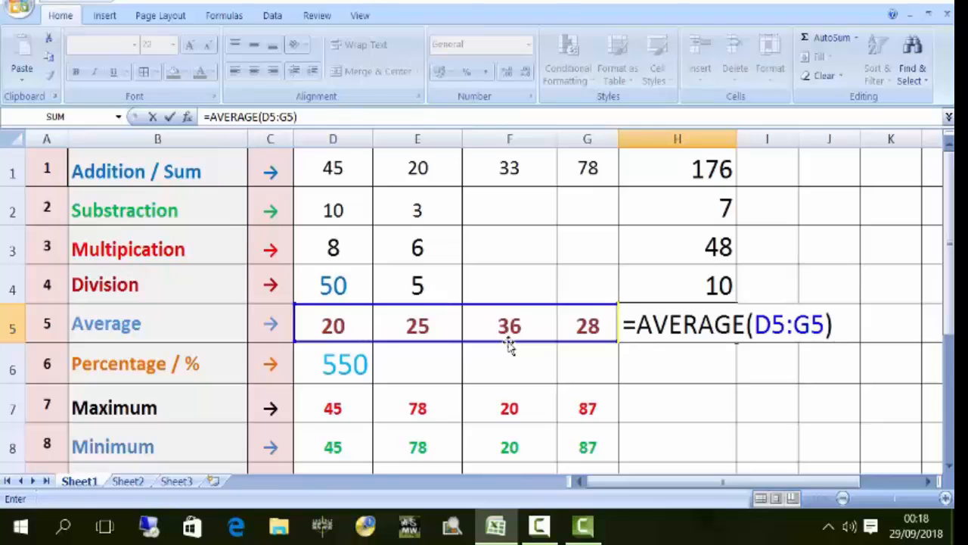
key("Return")
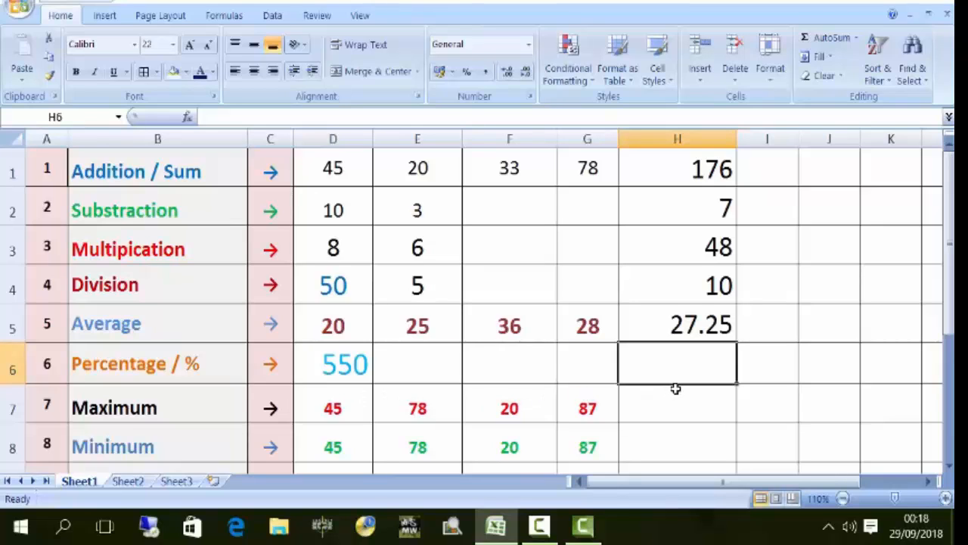
Enter the formula =D6*10% in cell H6 to calculate 10 percent of the number in the Percentage row
type("=")
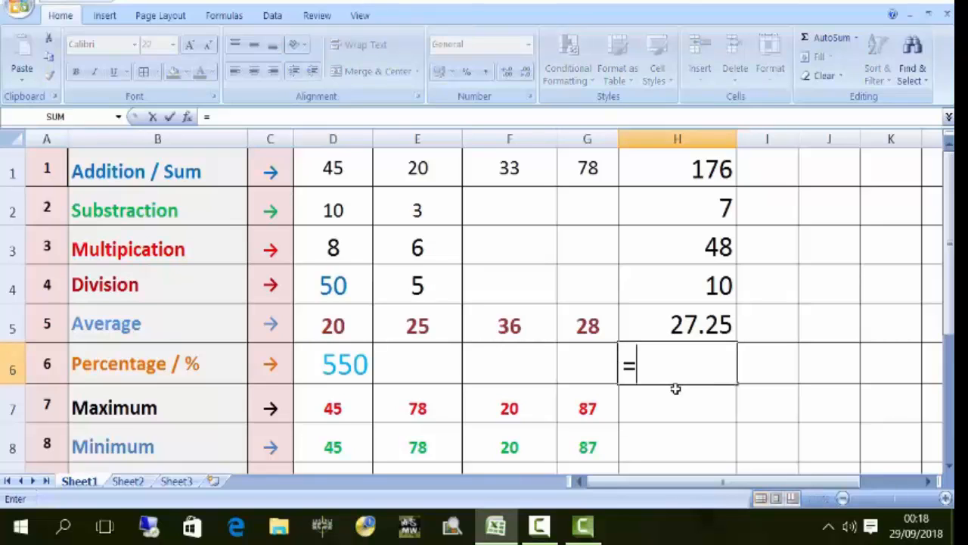
left_click(345, 365)
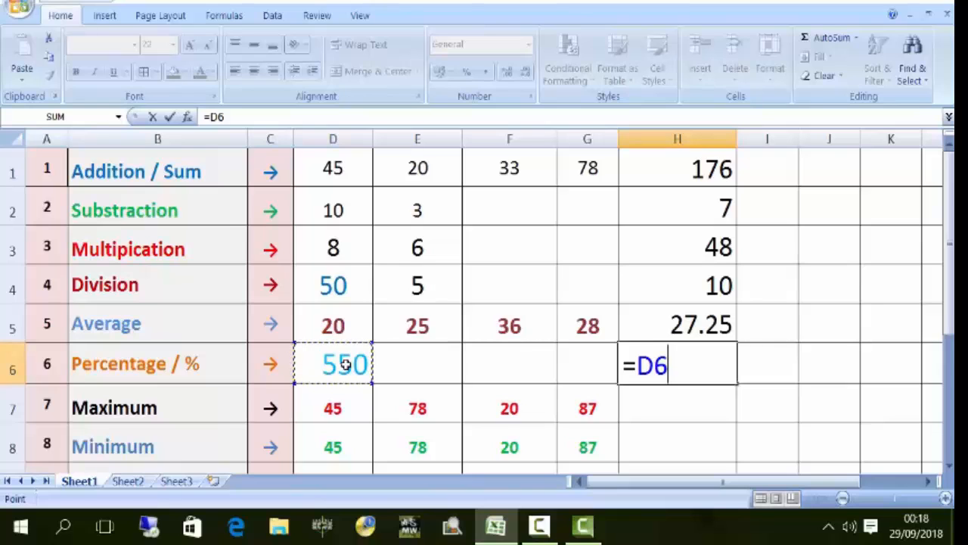
type("*10")
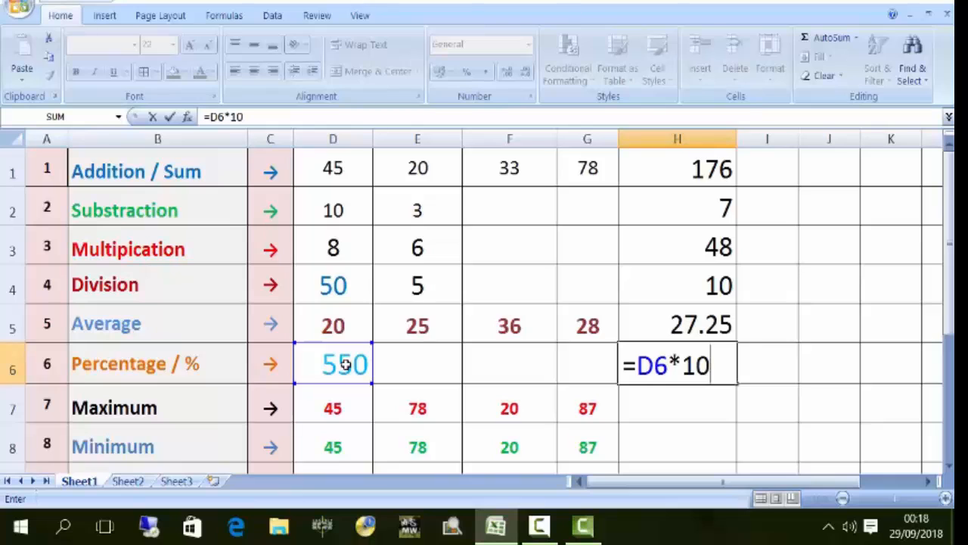
type("%")
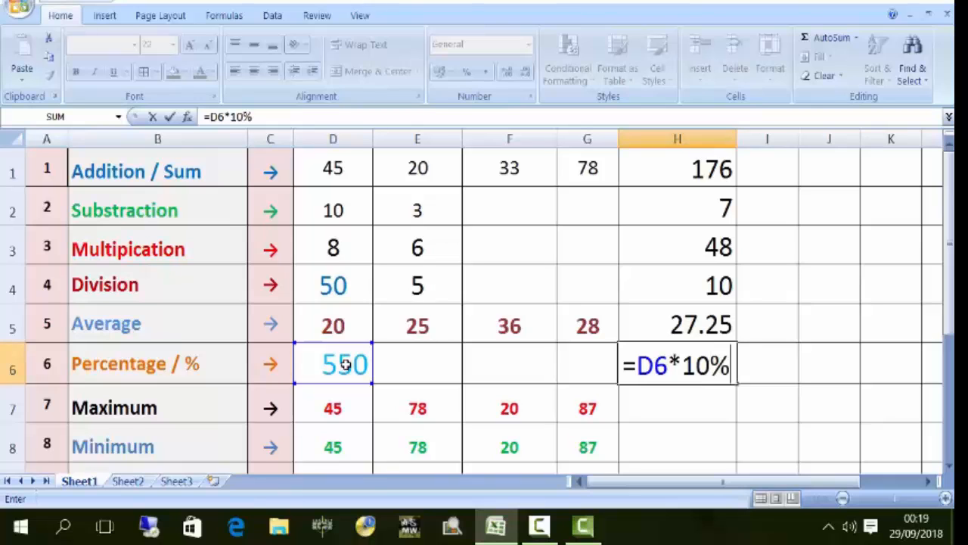
key("Return")
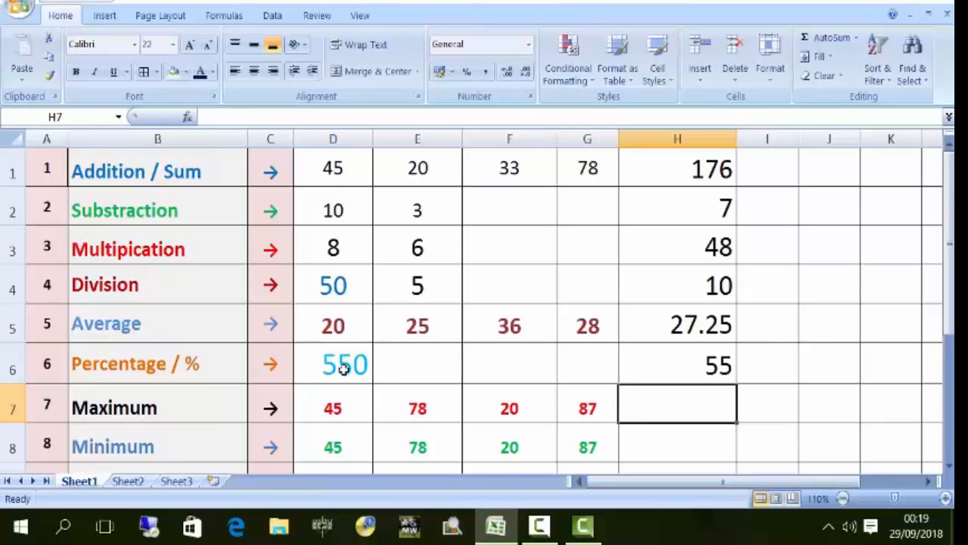
left_click(696, 362)
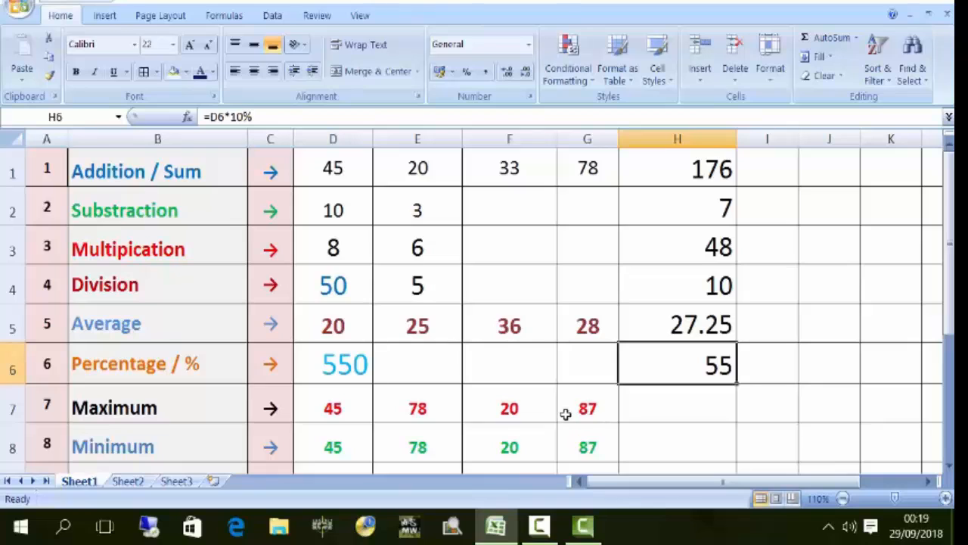
Enter the formula =MAX(D7:G7) in cell H7 to find the largest number in the Maximum row
left_click(646, 406)
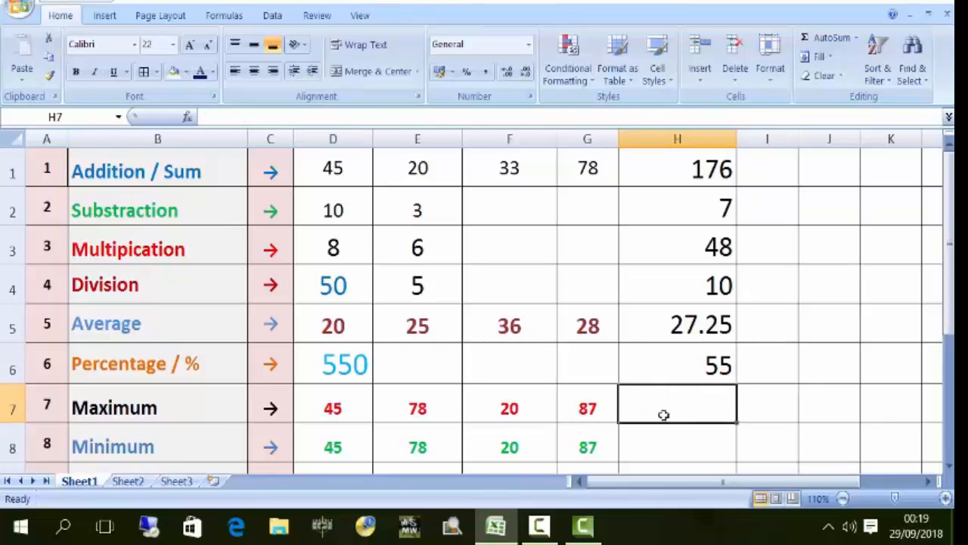
type("=")
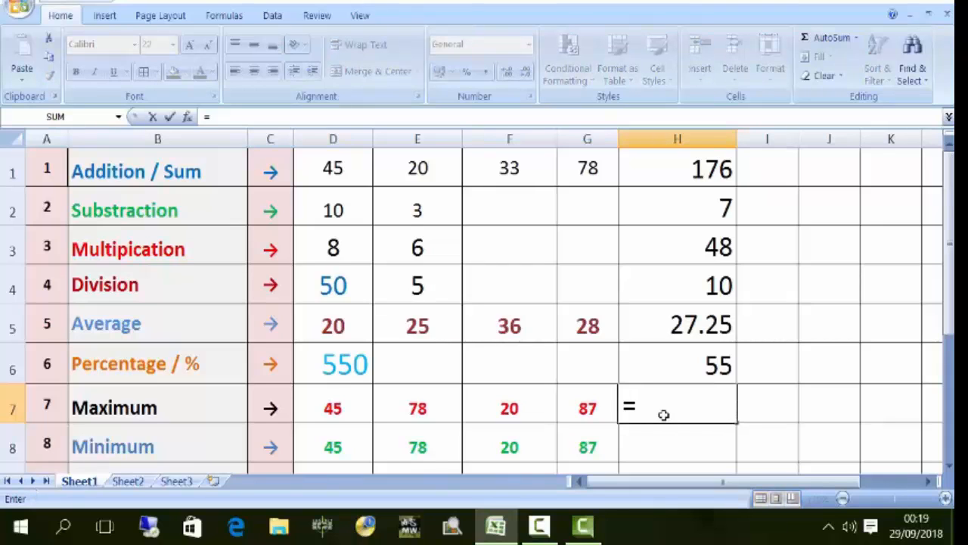
type("MA")
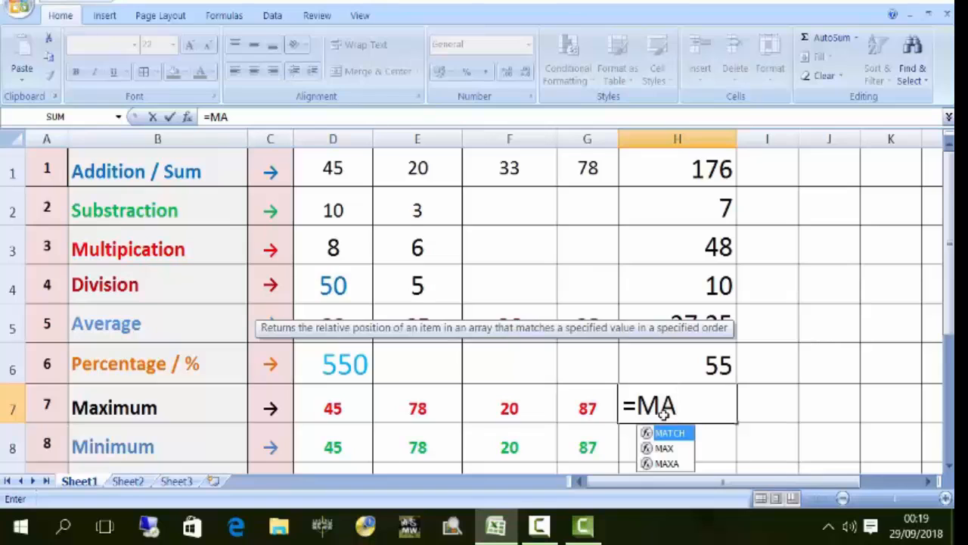
type("X")
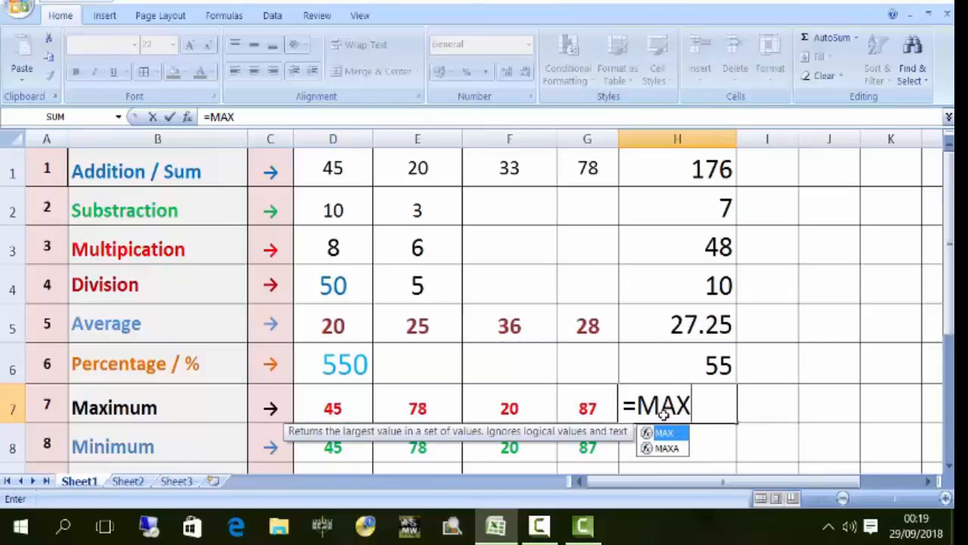
type("(")
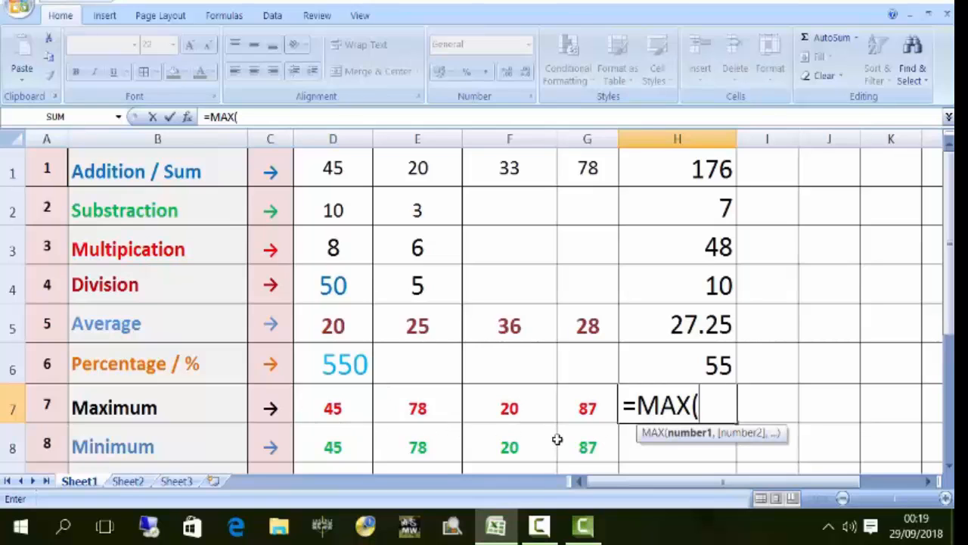
left_click(333, 407)
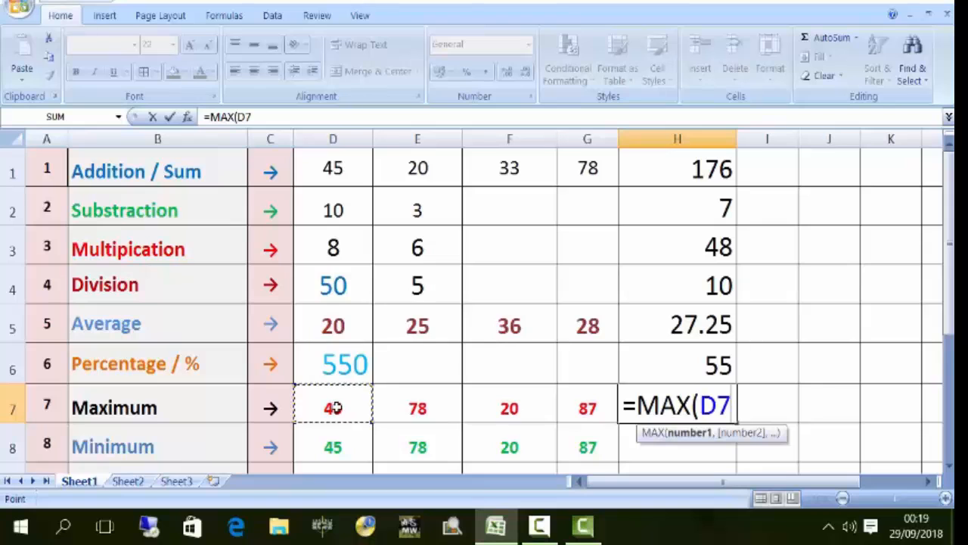
left_click_drag(333, 407, 599, 427)
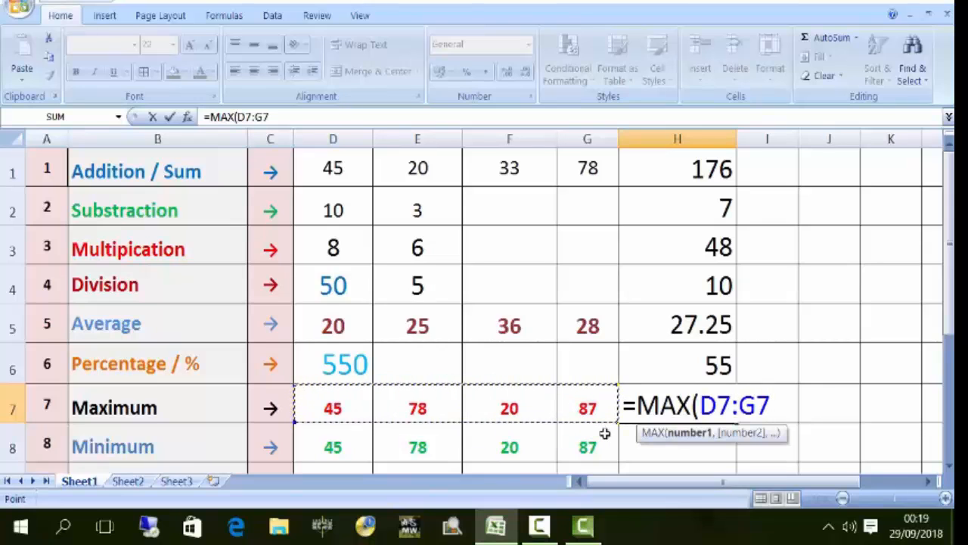
type(")")
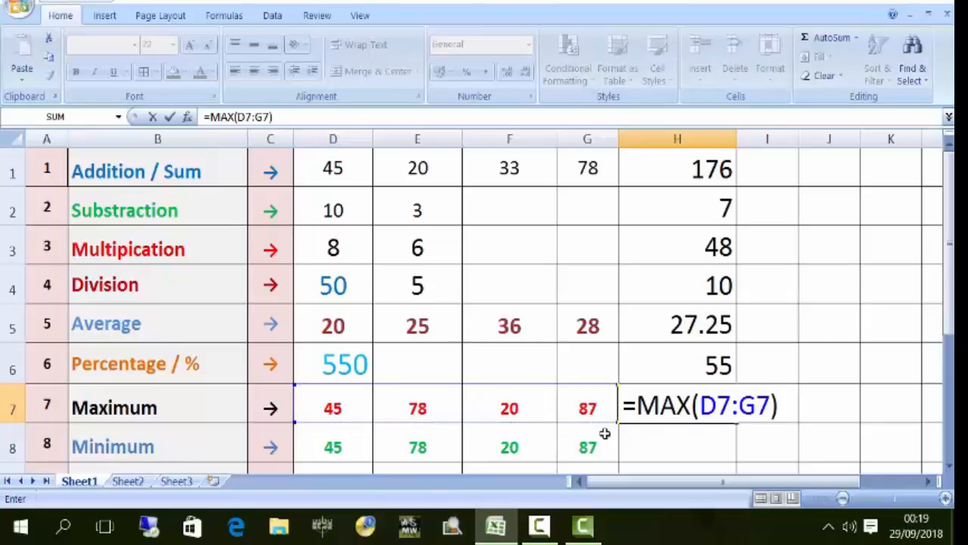
key("Return")
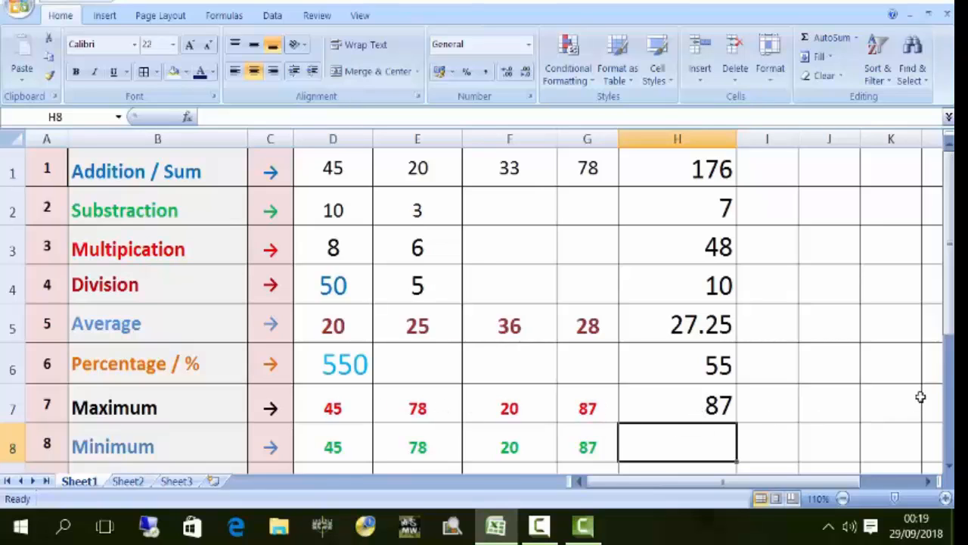
Enter the formula =MIN(D8:G8) in cell H8 to find the smallest number in the Minimum row
left_click_drag(948, 332, 949, 351)
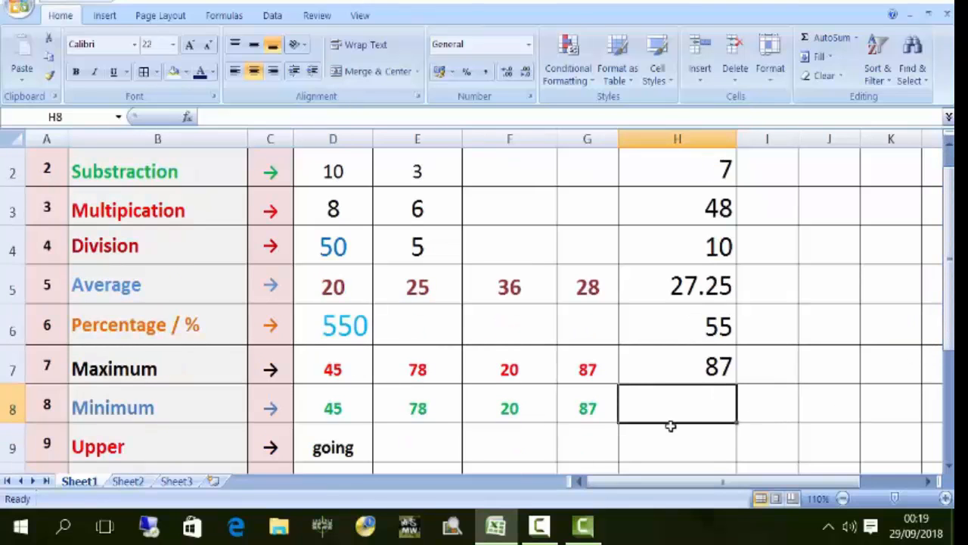
type("=")
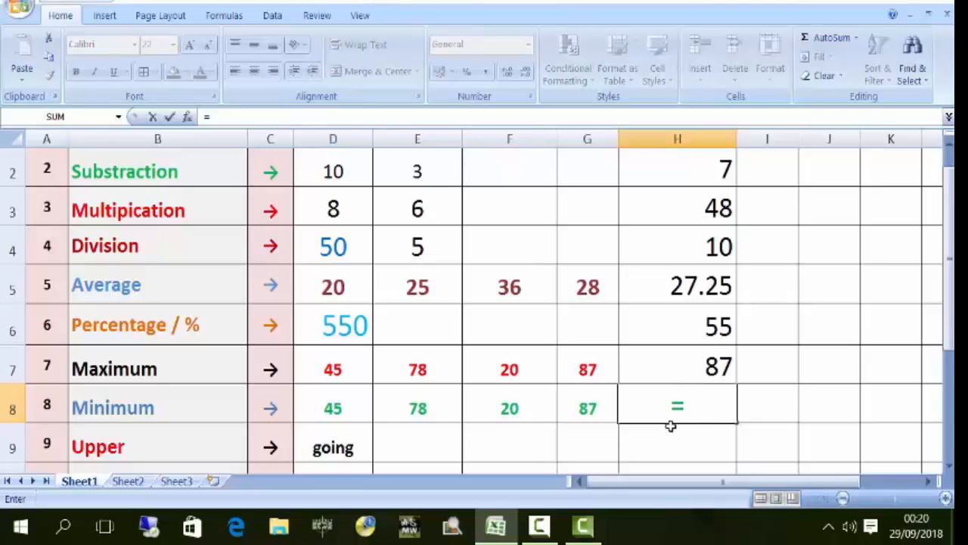
type("MIN")
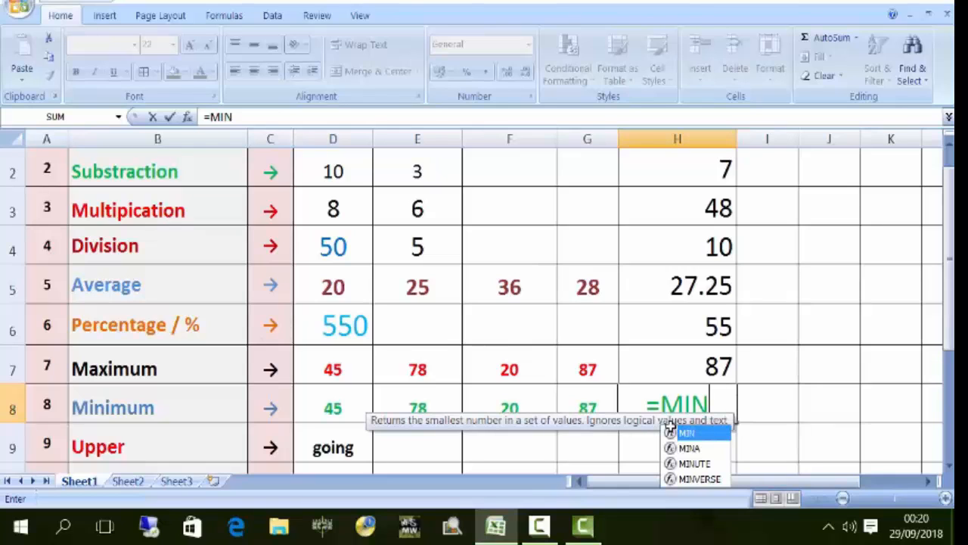
double_click(669, 430)
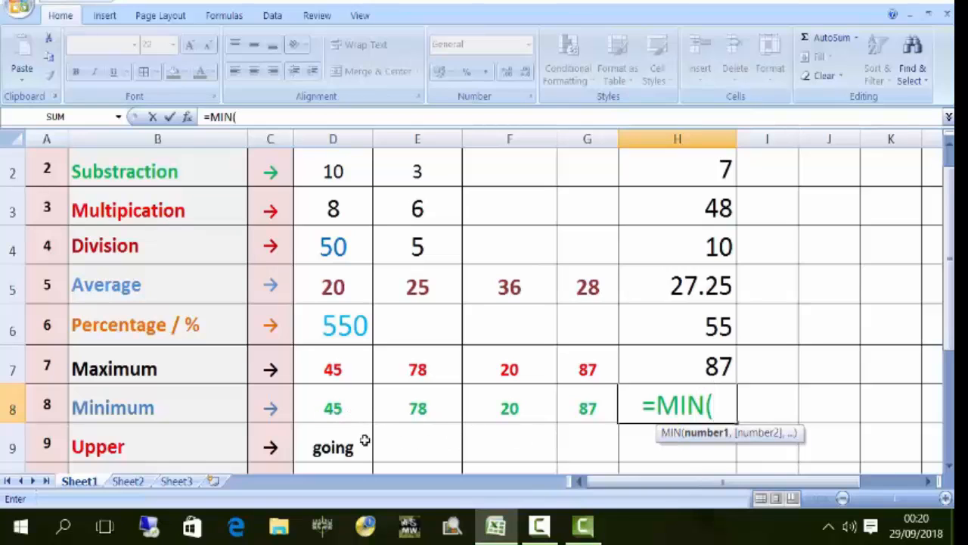
left_click_drag(331, 407, 579, 407)
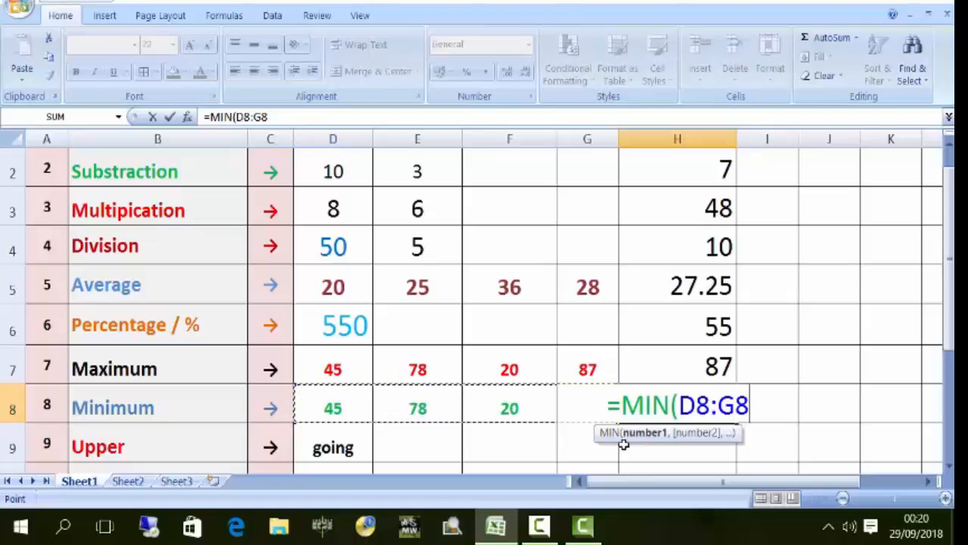
type(")")
key("Return")
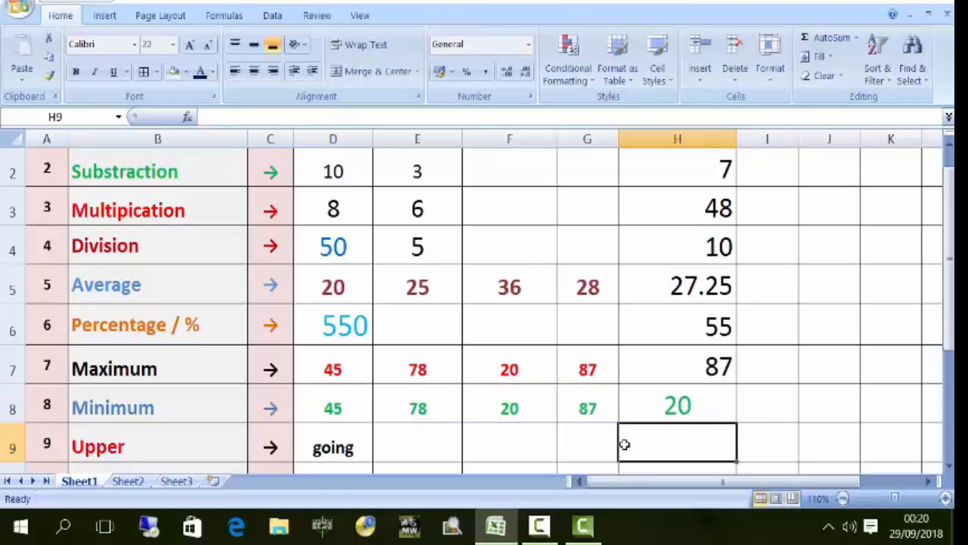
left_click(706, 411)
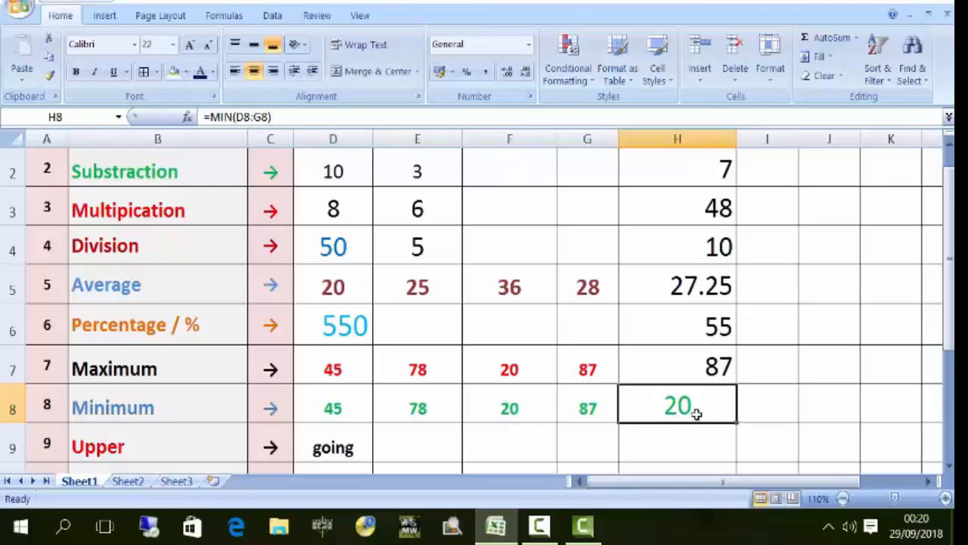
Enter the formula =UPPER(D9) in cell H9 to convert the text in the Upper row to capital letters
left_click_drag(948, 333, 949, 355)
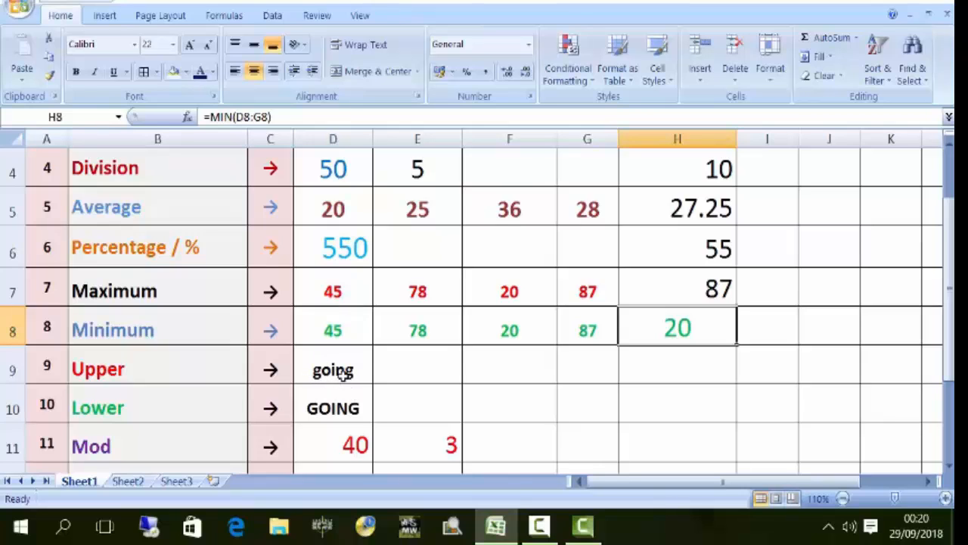
left_click(651, 376)
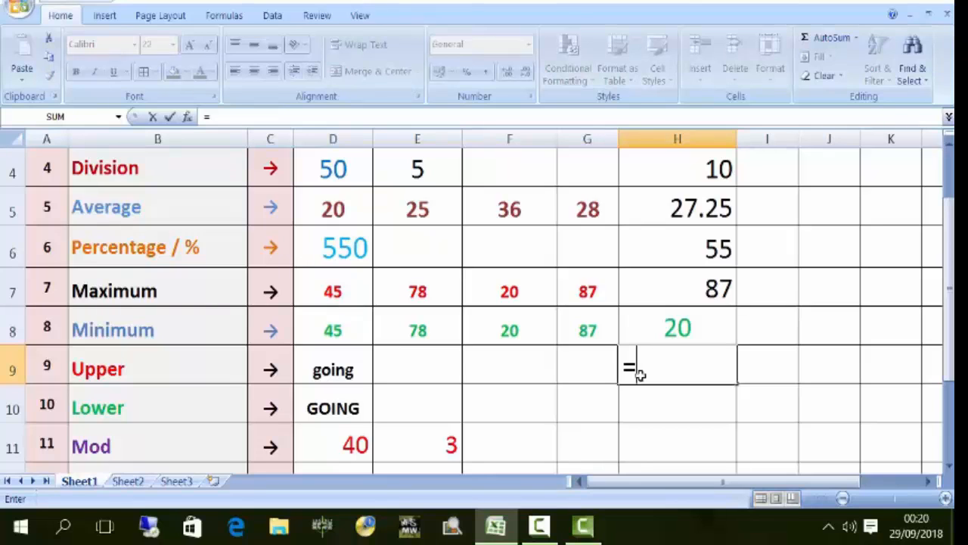
type("UPP")
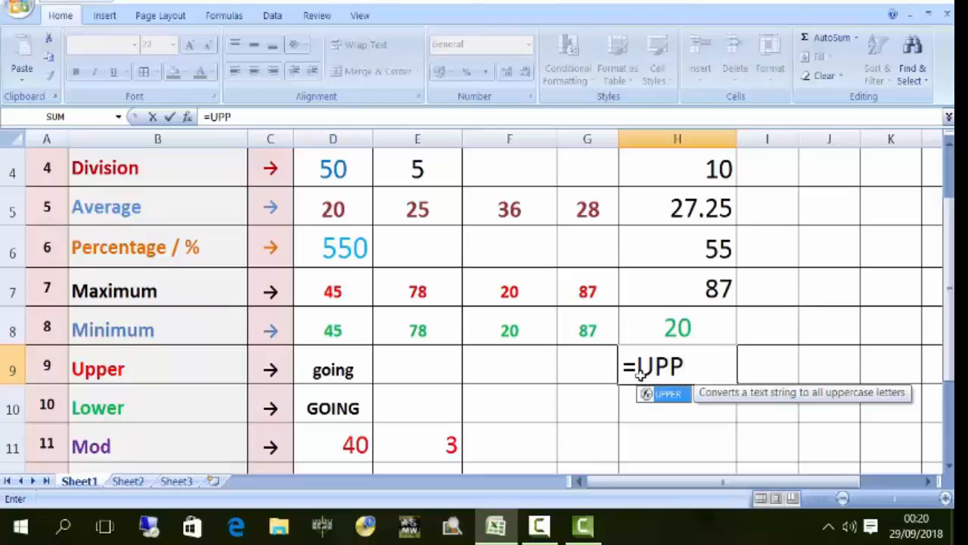
type("ER")
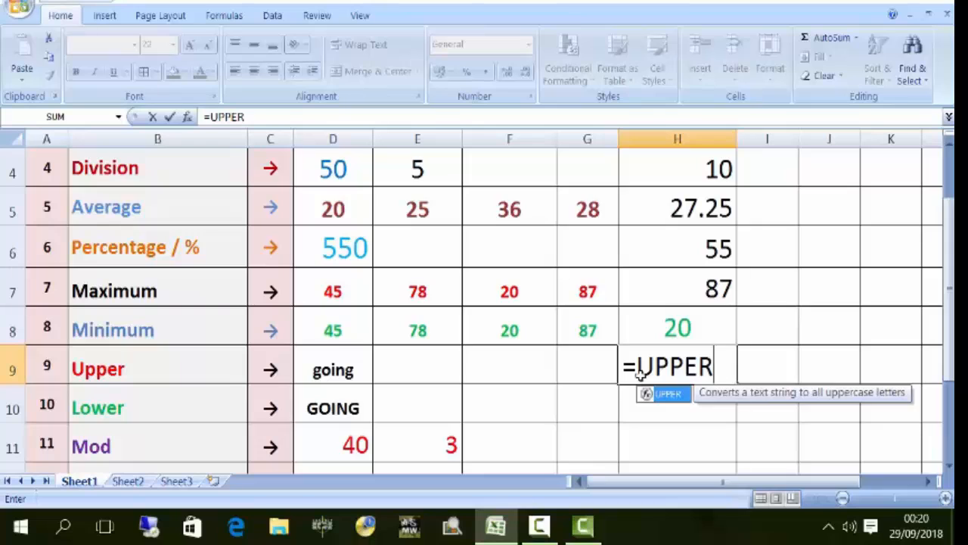
type("(")
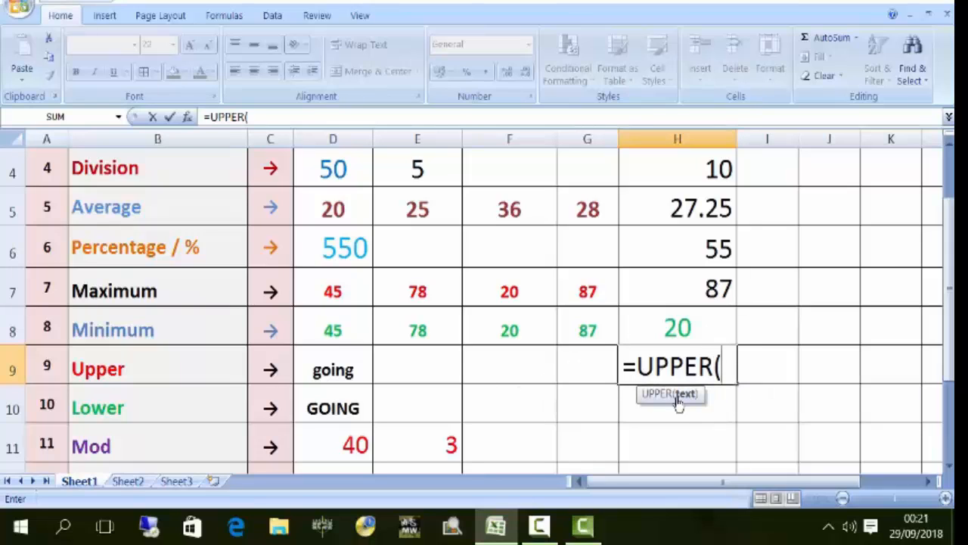
left_click(333, 369)
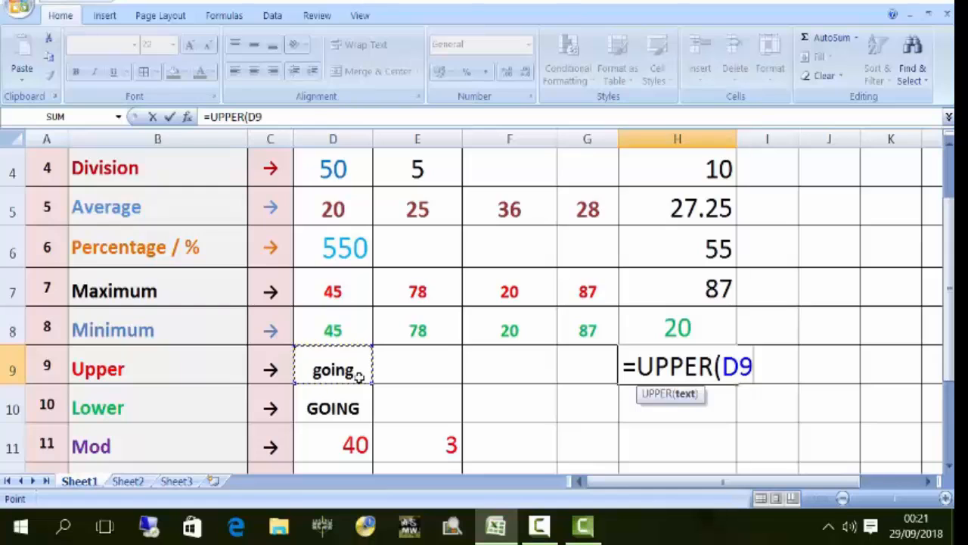
type(")")
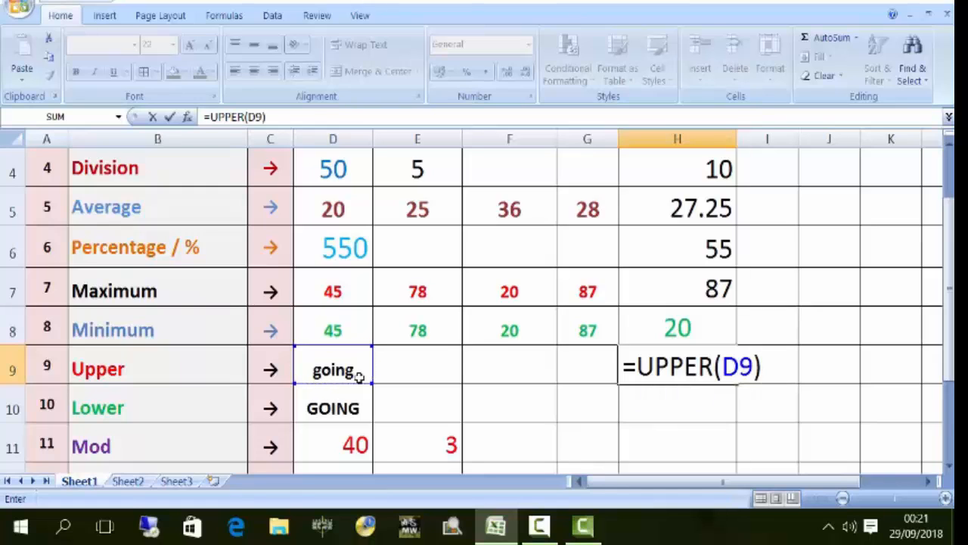
key("Return")
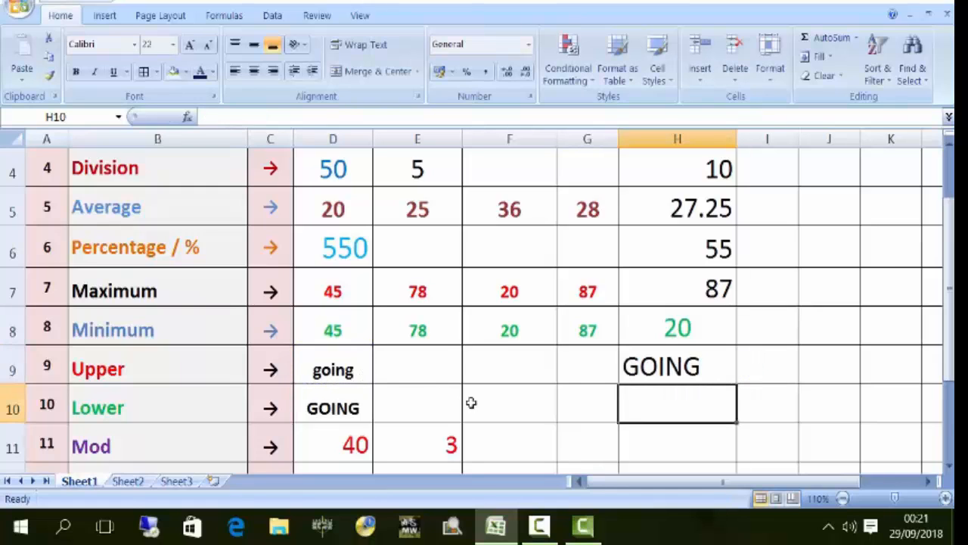
left_click(661, 366)
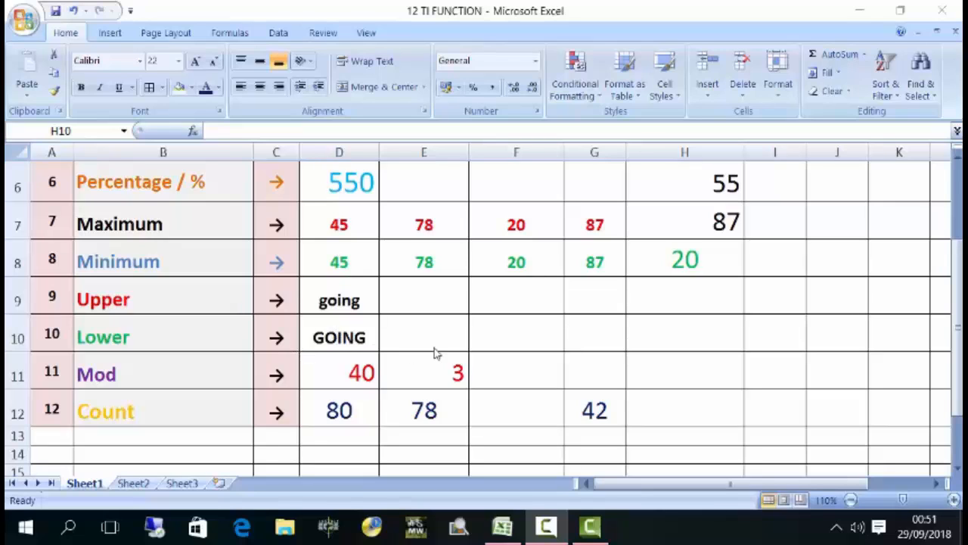
Enter the formula =LOWER(D10) in cell H10 to convert the text in the Lower row to small letters
left_click(668, 332)
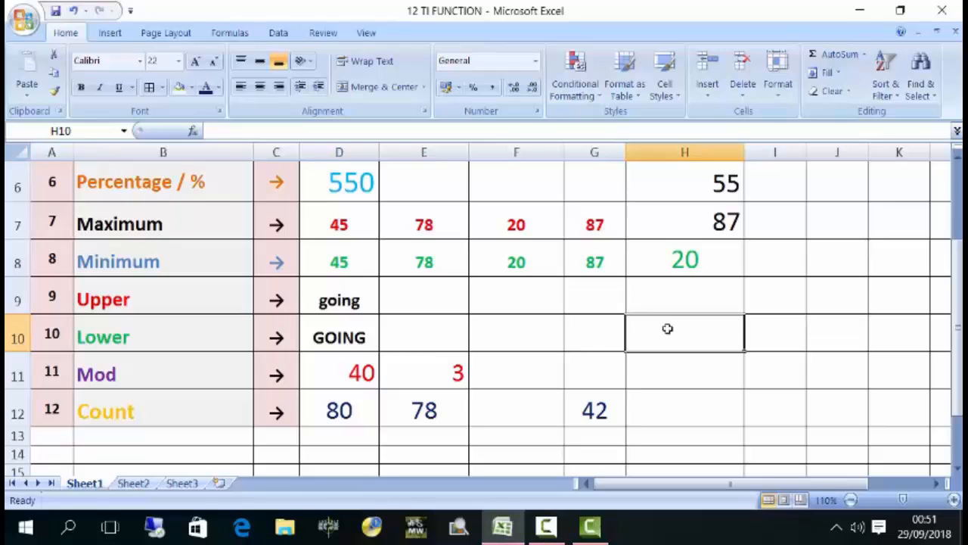
type("=")
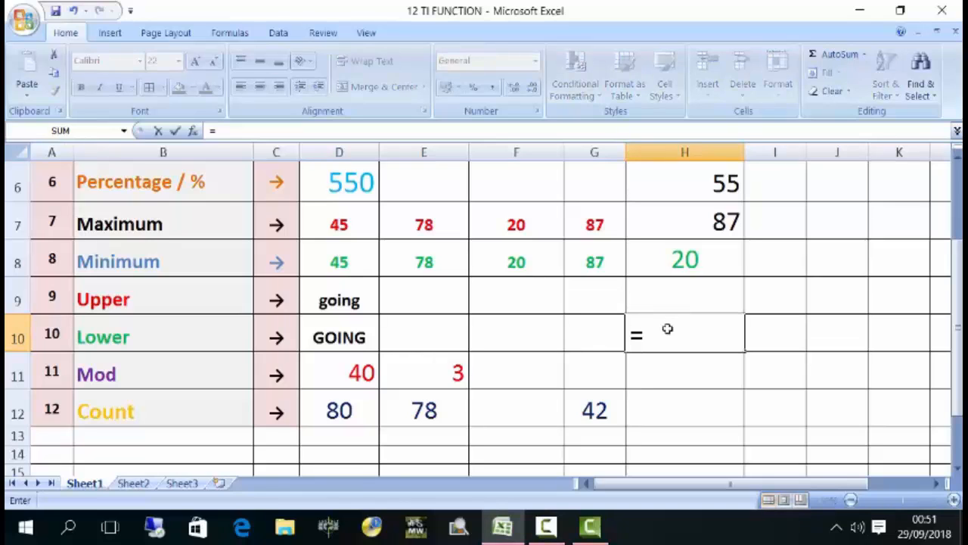
type("LOWE")
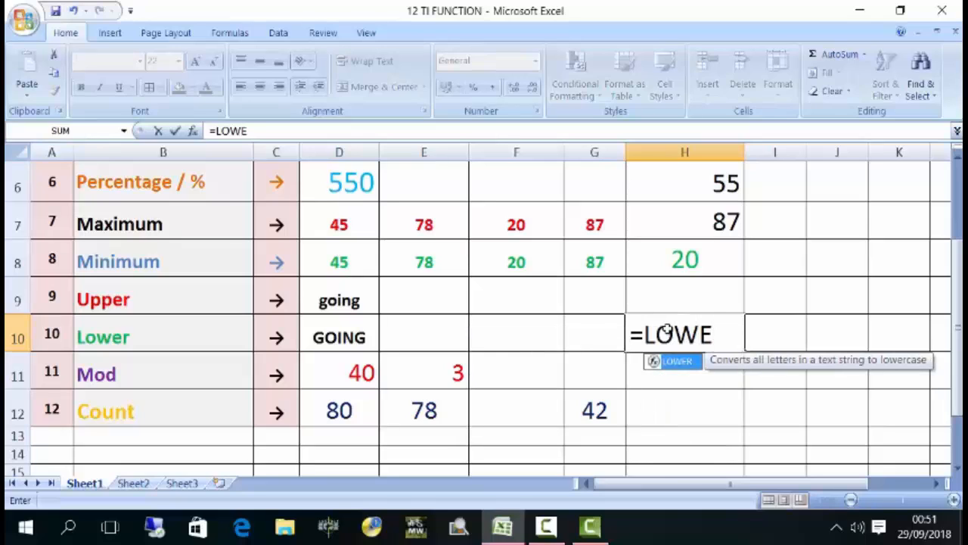
type("R(")
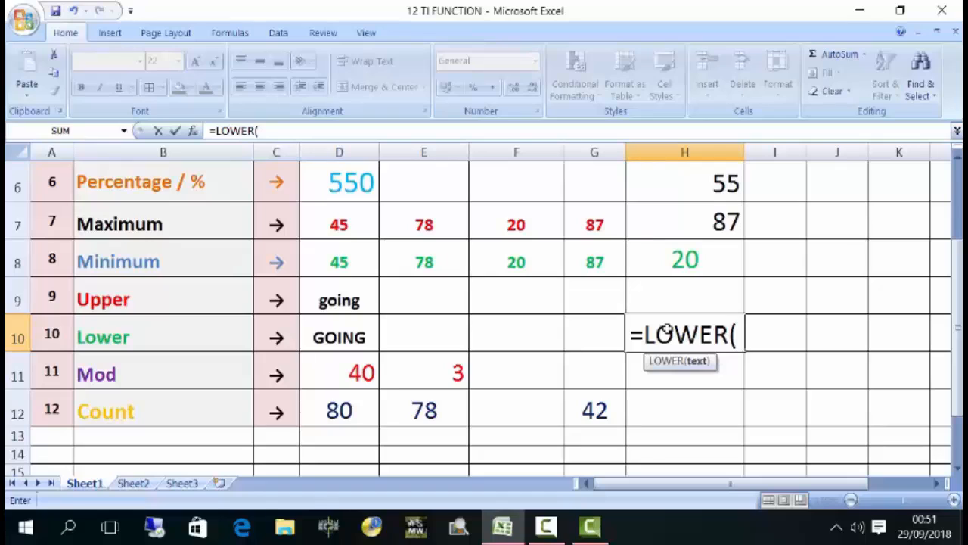
left_click(339, 338)
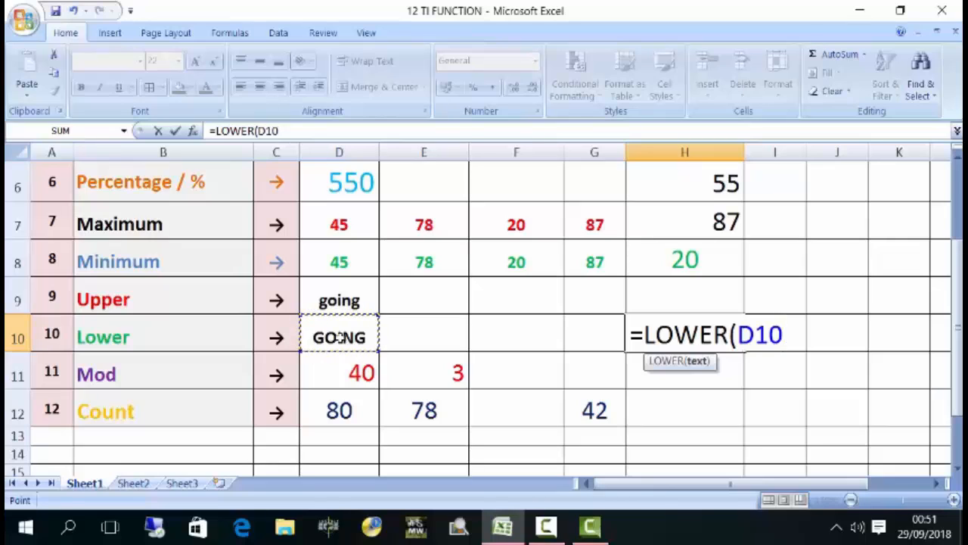
type(")")
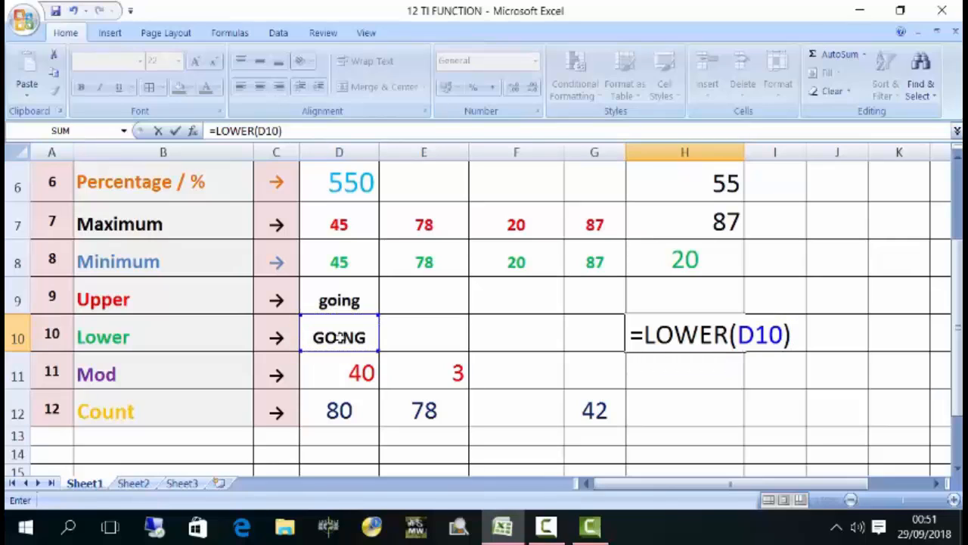
key("Return")
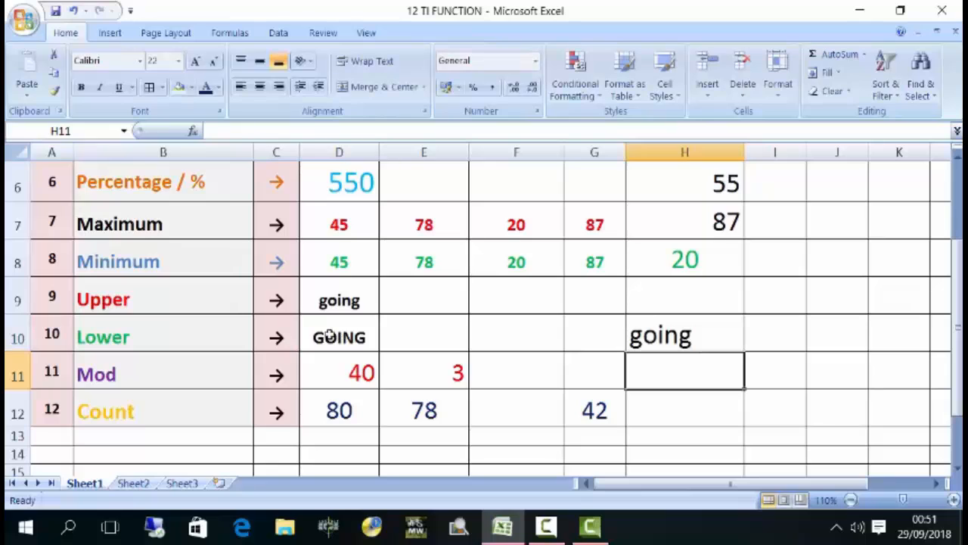
left_click(648, 337)
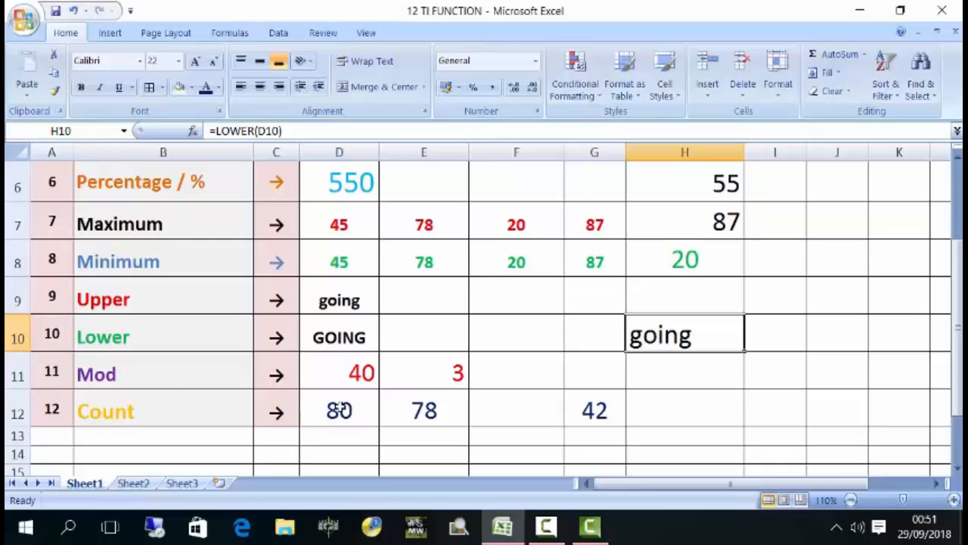
Enter the formula =MOD(D11,E11) in cell H11 to calculate the remainder of dividing the two numbers in the Mod row
left_click(358, 372)
left_click(425, 373)
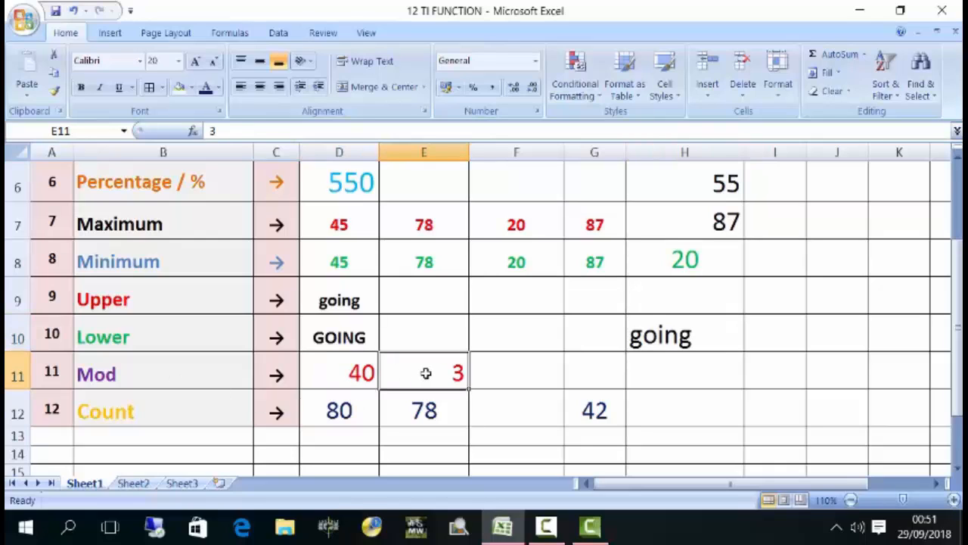
left_click(356, 372)
left_click(428, 372)
left_click(670, 372)
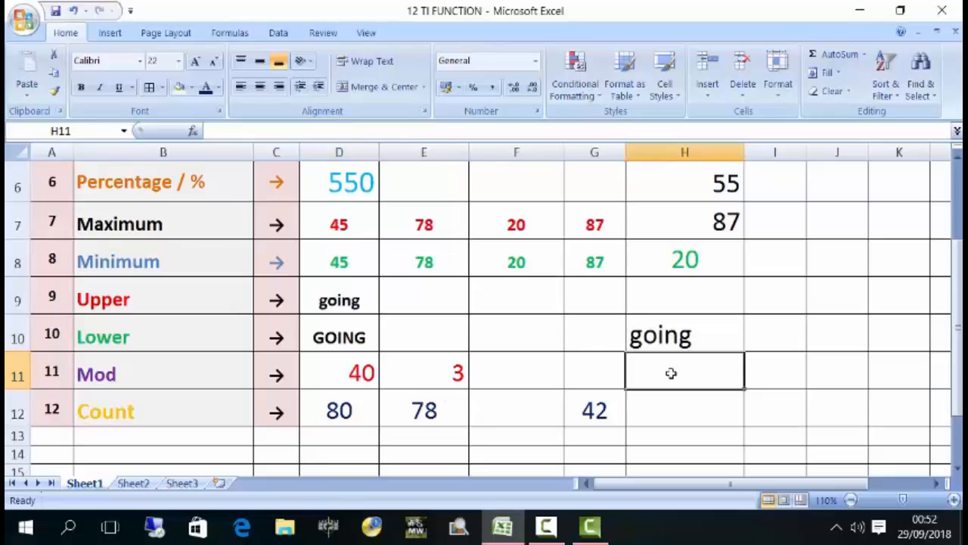
type("=")
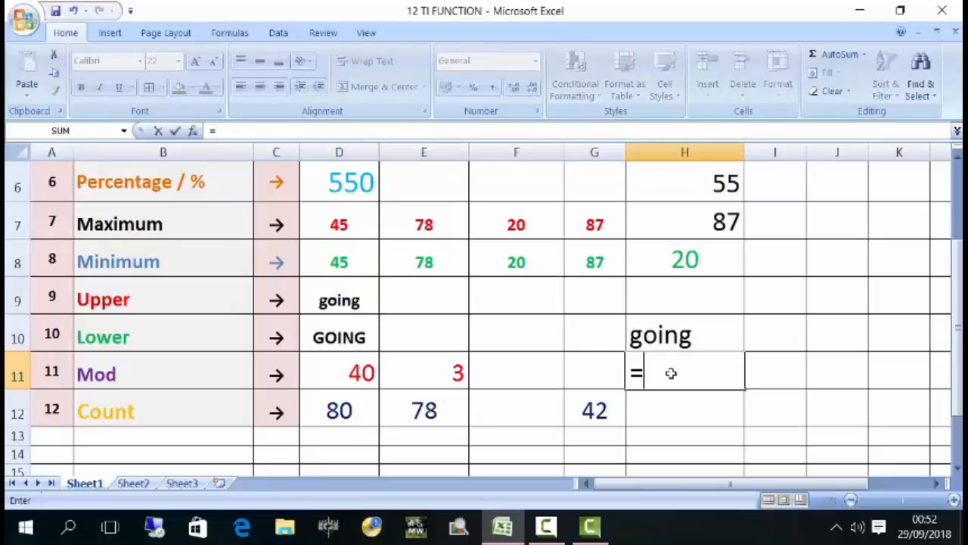
type("MOD")
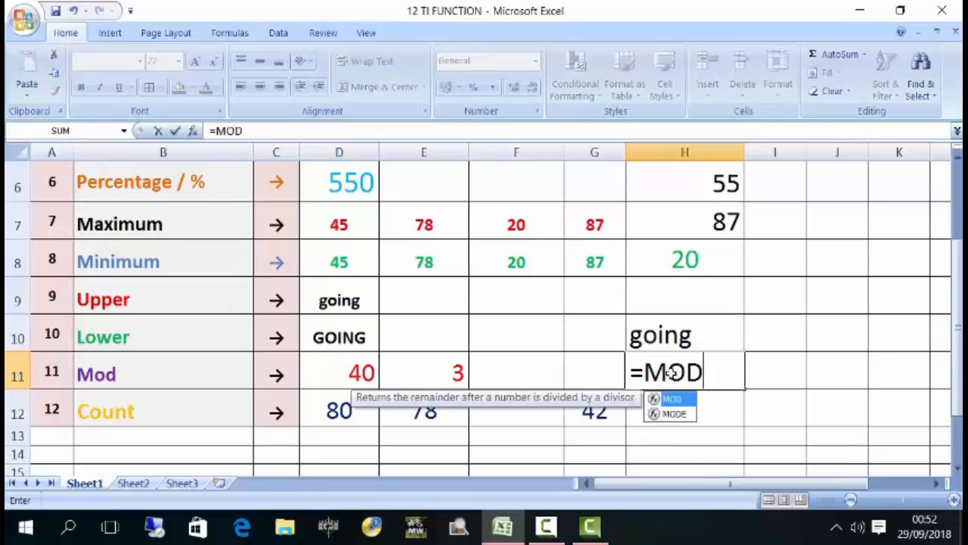
type("(")
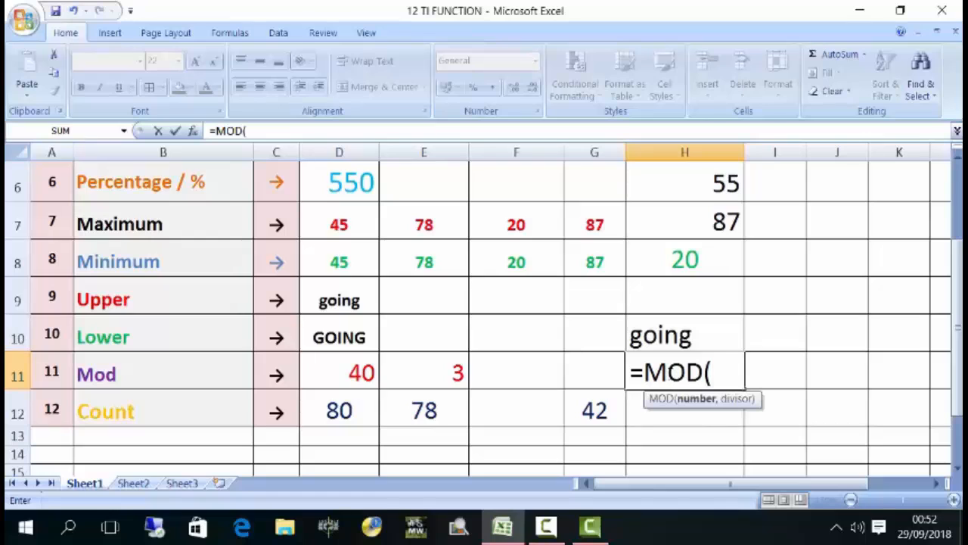
left_click(355, 372)
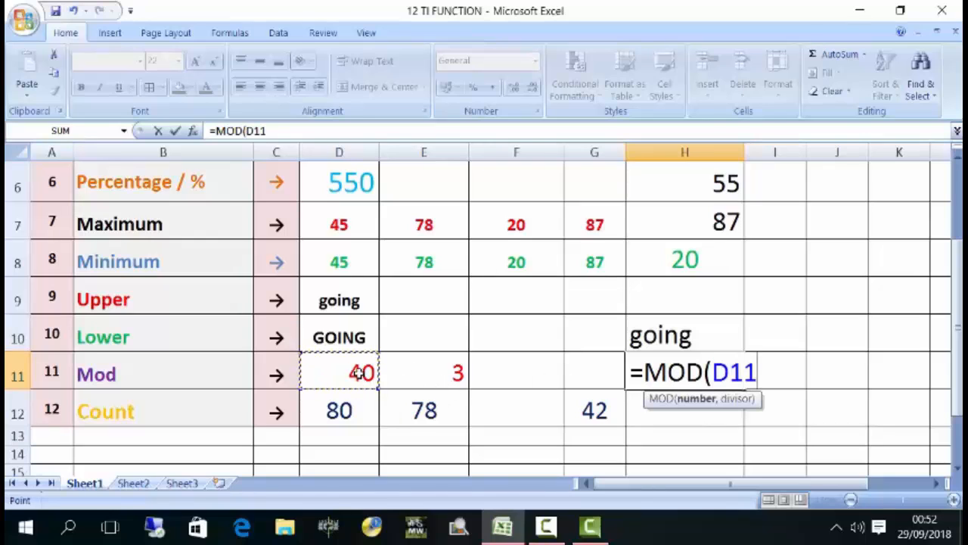
type(",")
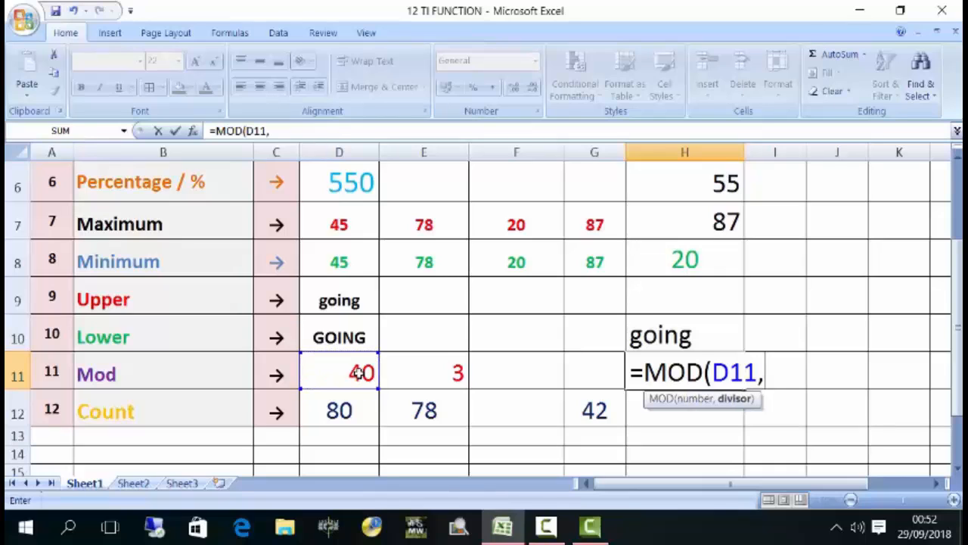
left_click(442, 372)
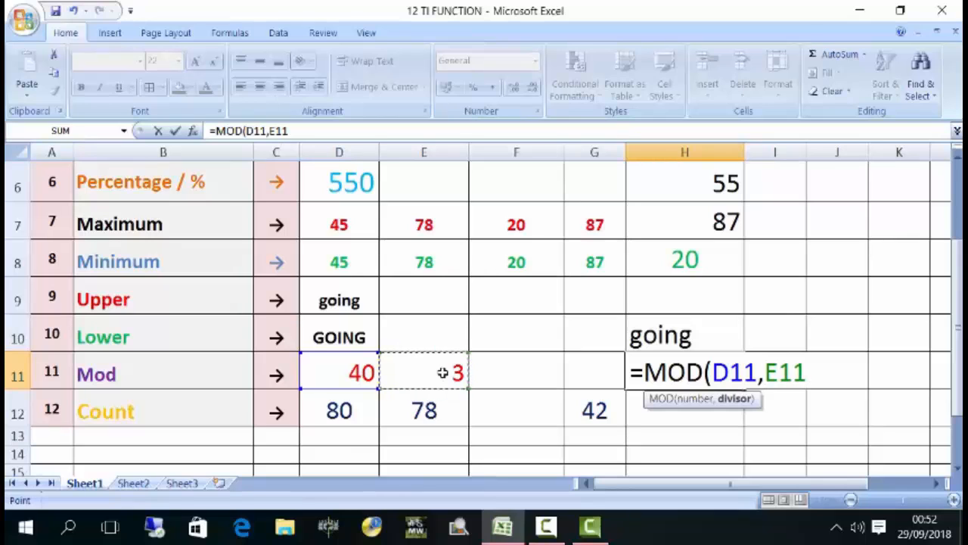
type(")")
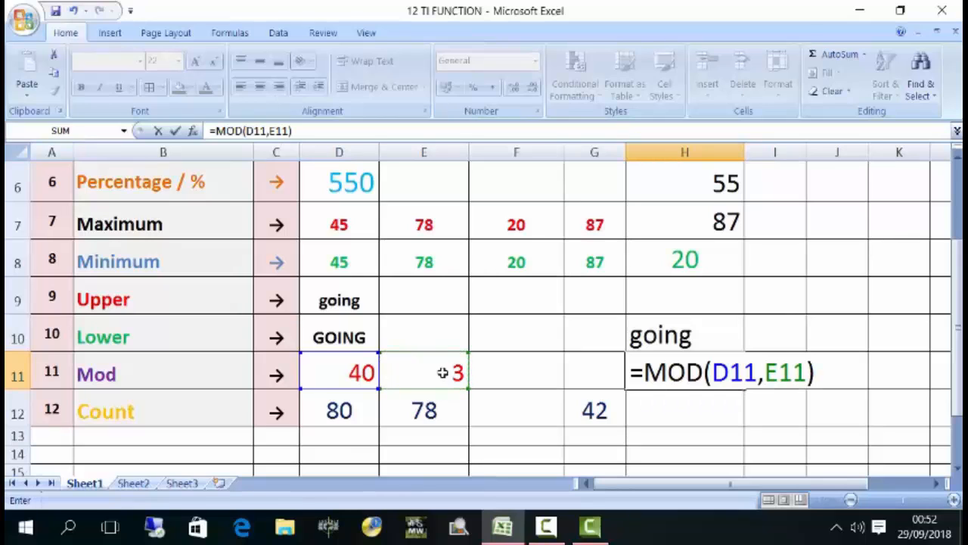
key("Return")
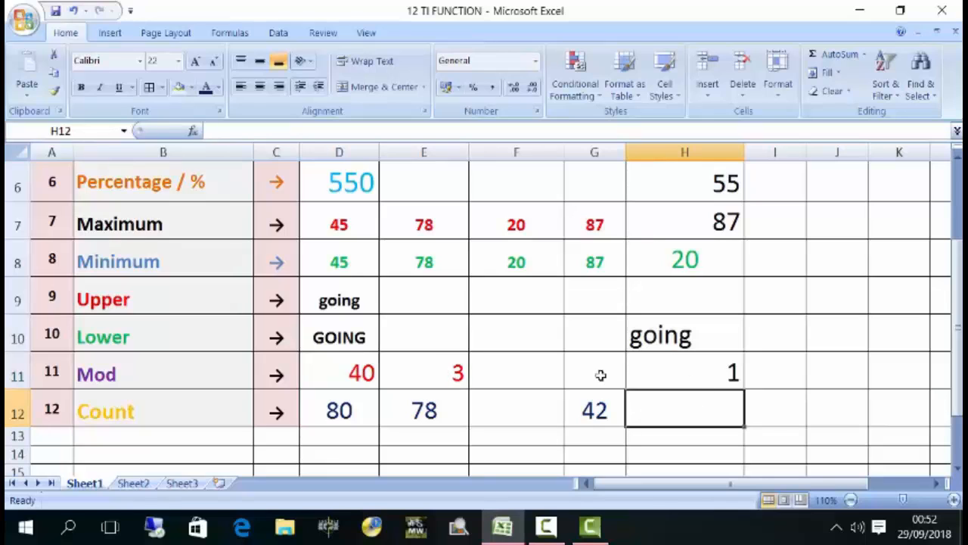
left_click(670, 372)
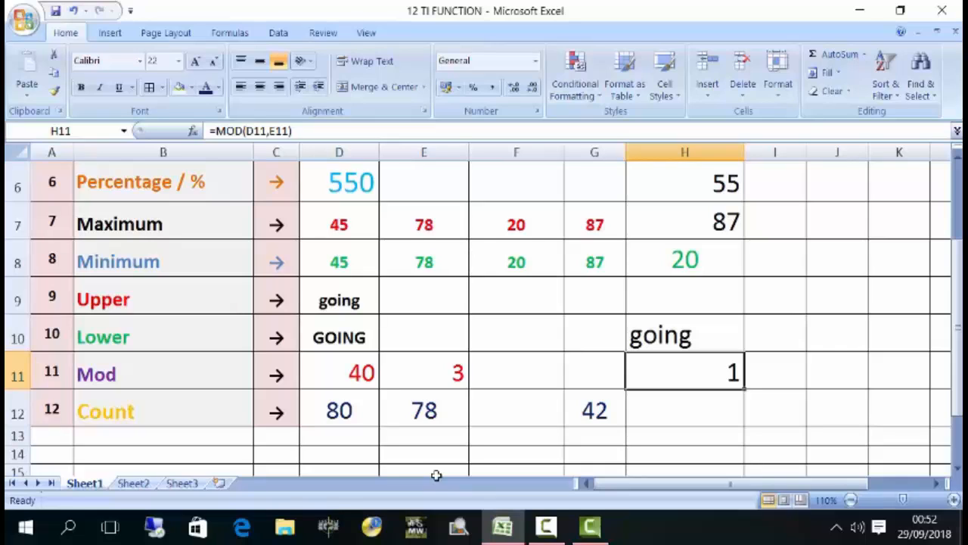
Enter the formula =COUNT(D12:G12) in cell H12 to count the cells containing numbers in the Count row
left_click(683, 415)
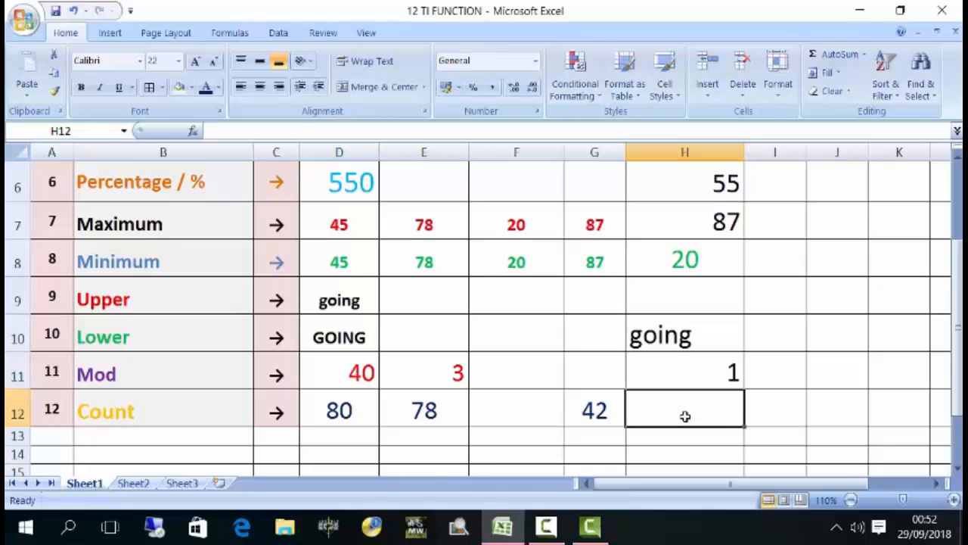
type("=")
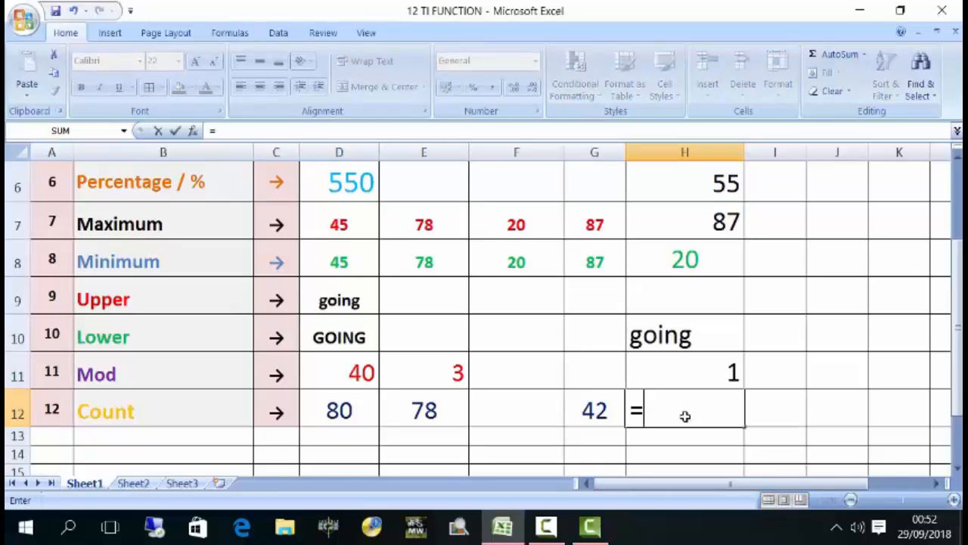
type("COU")
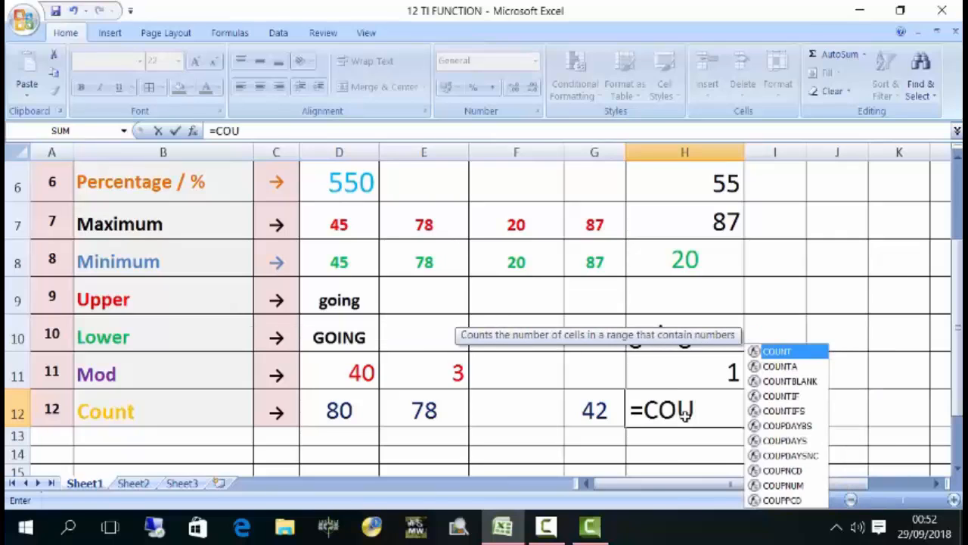
type("NT")
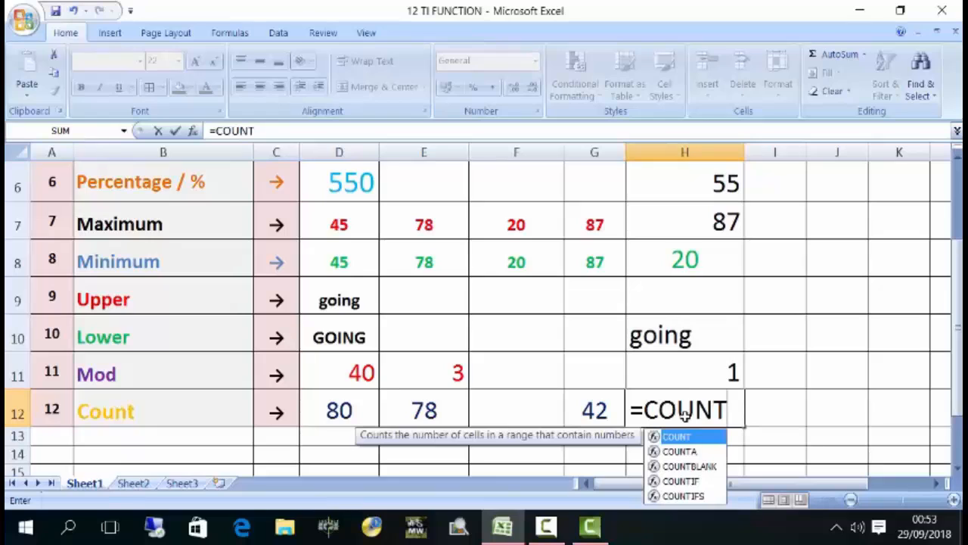
type("(")
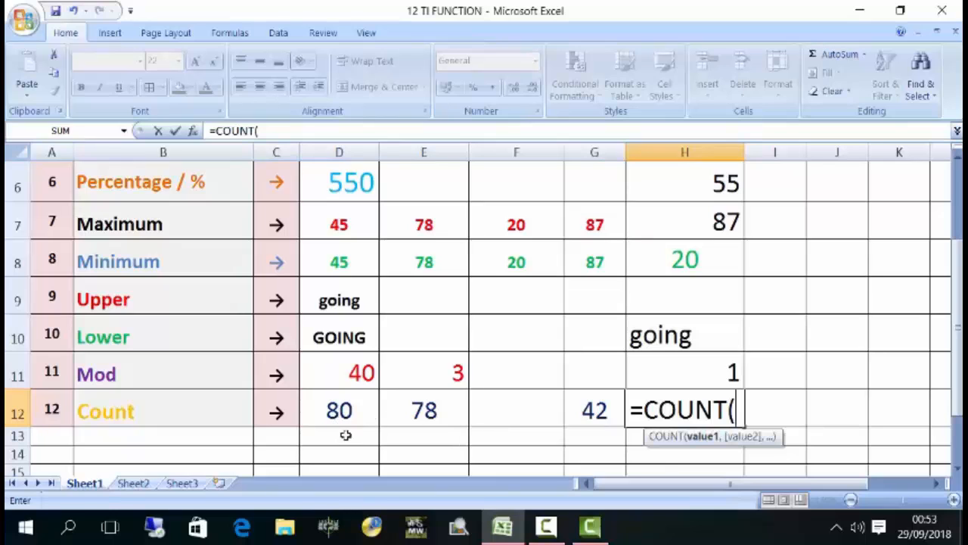
left_click_drag(340, 412, 578, 409)
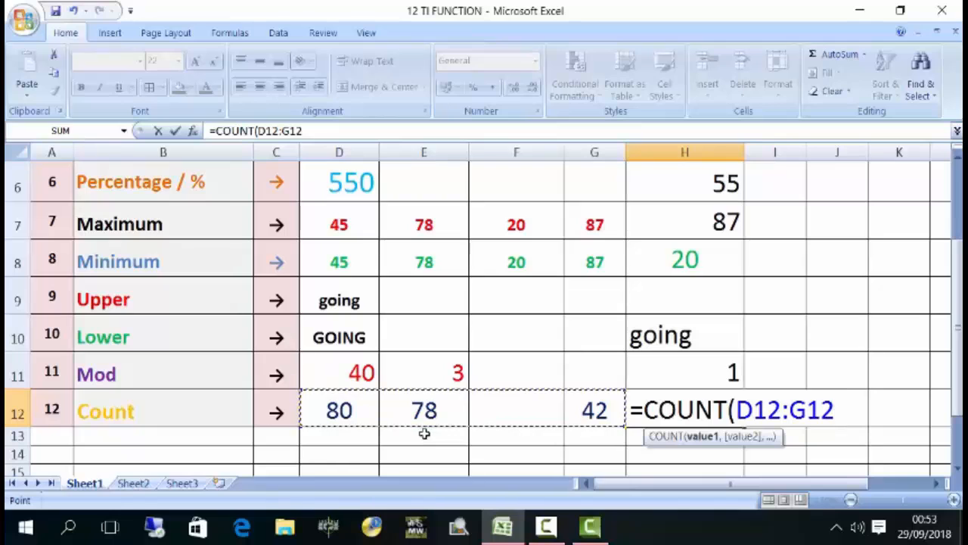
type(")")
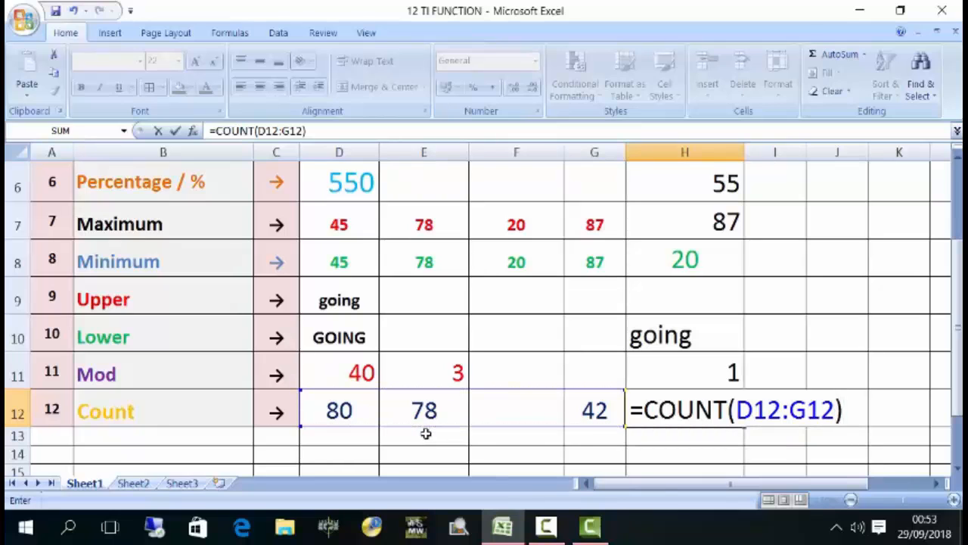
key("Return")
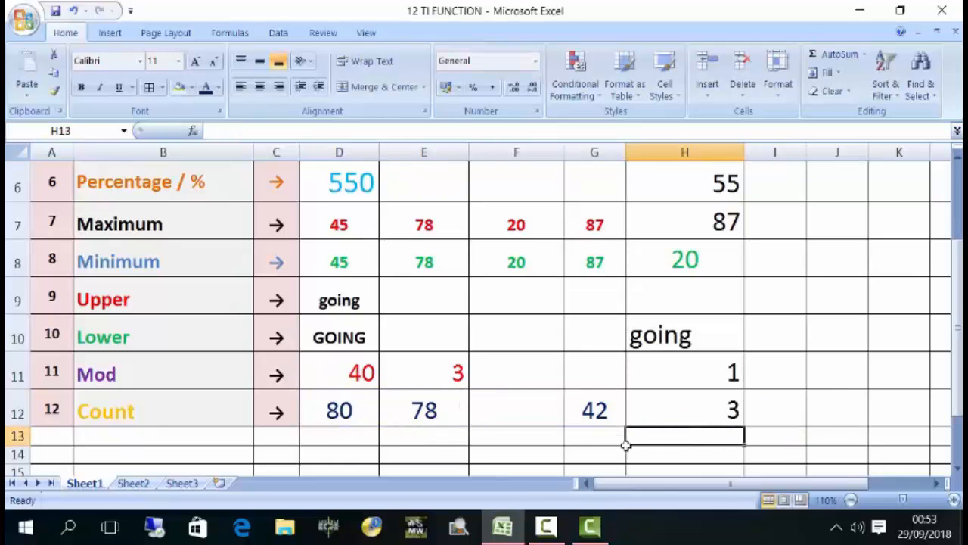
left_click(722, 414)
left_click(339, 413)
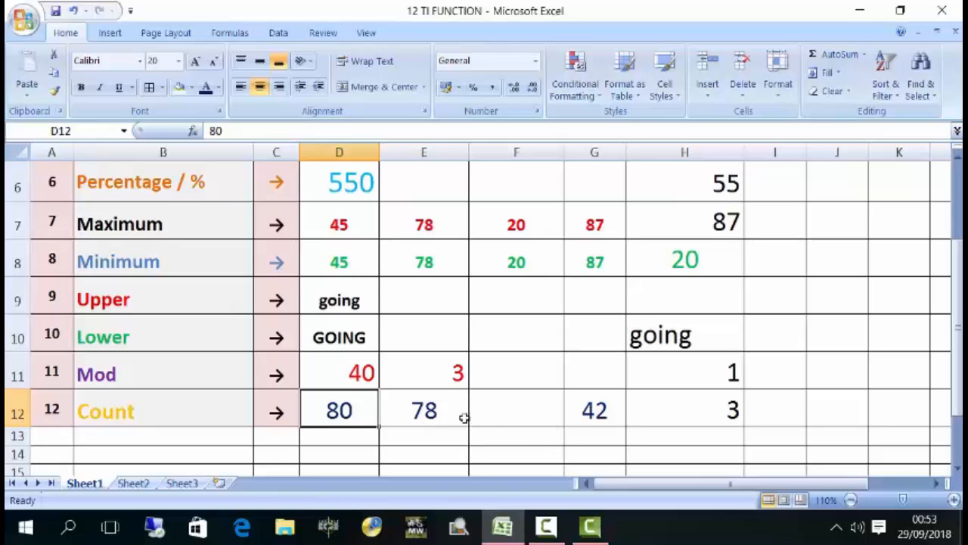
left_click(727, 412)
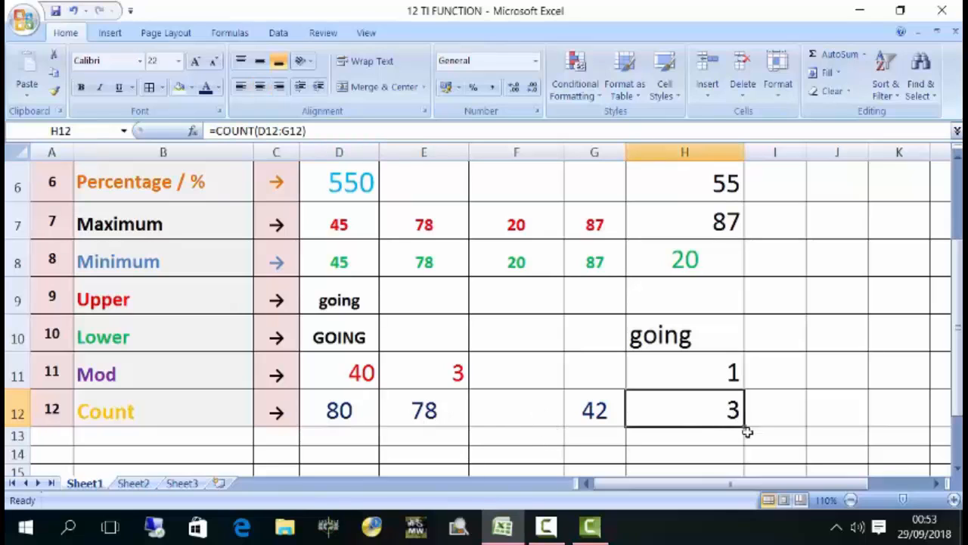